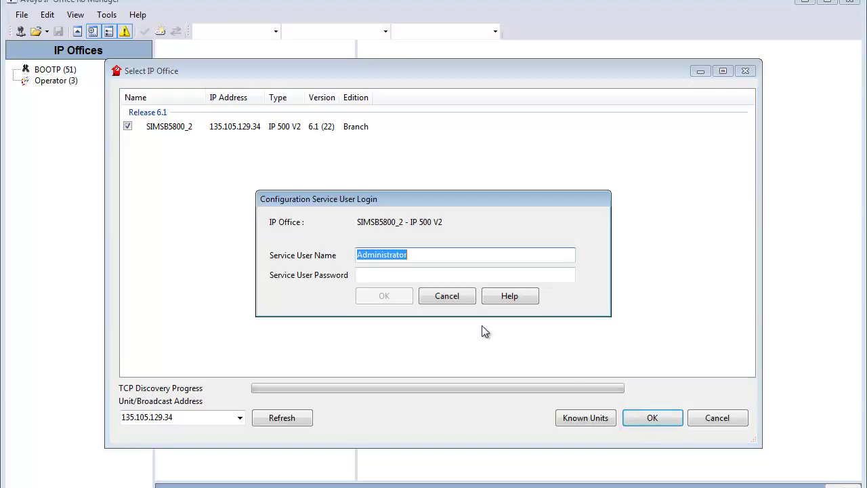
- Enter the service user password and submit it to load the SIMSB5800_2 configuration
left_click(381, 275)
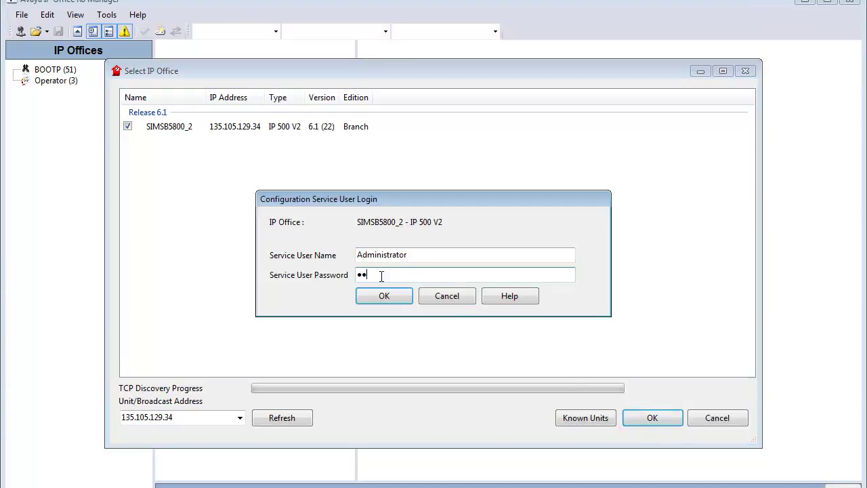
key("Return")
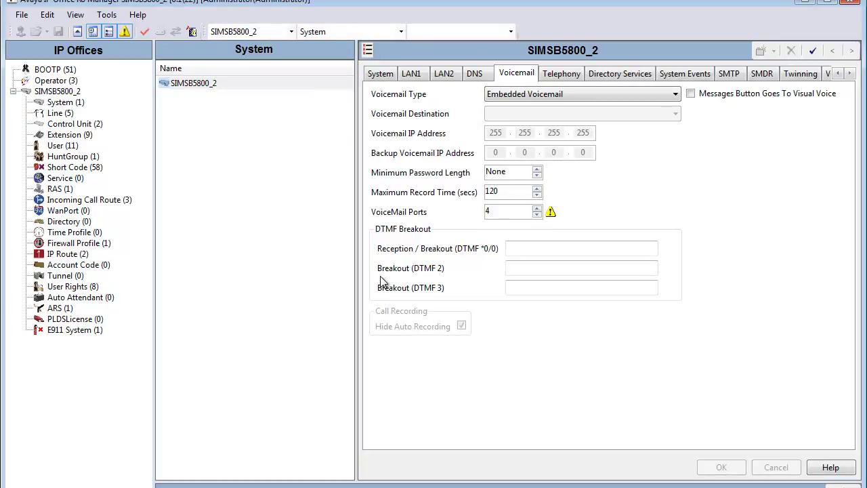
- Widen the Voicemail settings form by dragging the splitter left
mouse_move(550, 212)
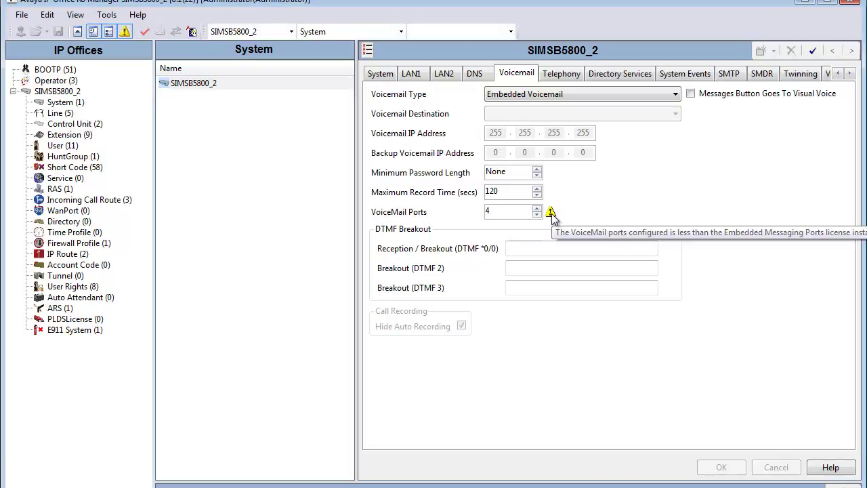
left_click(354, 206)
left_click_drag(355, 207, 255, 206)
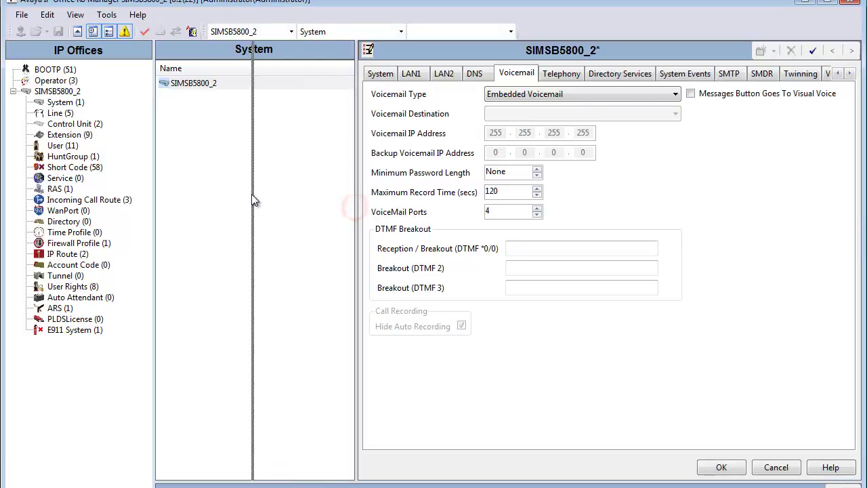
- Check the ABG error about the missing PLDS license file, then open the PLDSLicense page
mouse_move(447, 214)
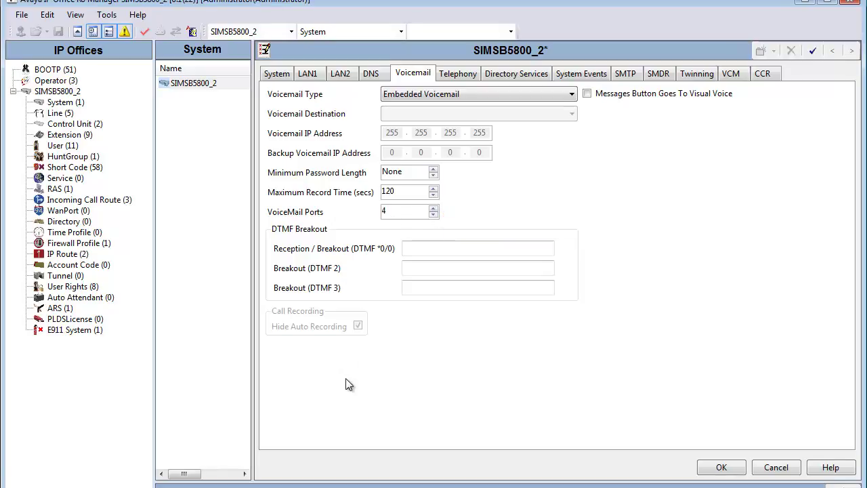
left_click_drag(350, 480, 348, 356)
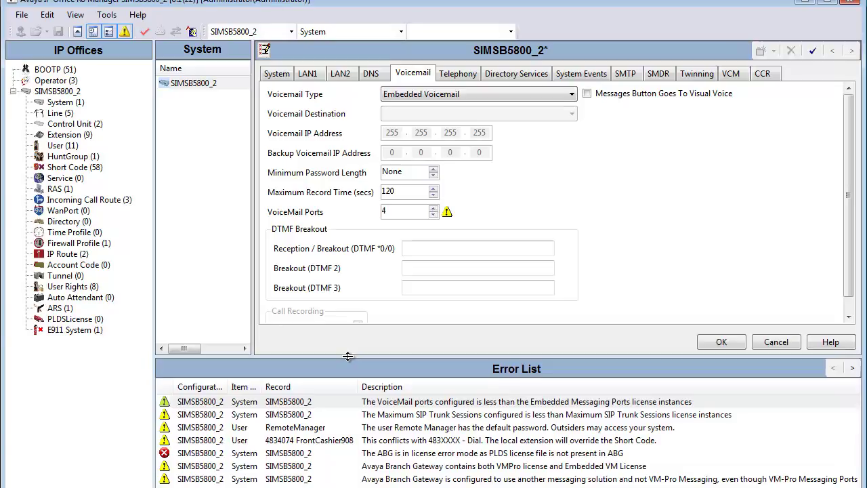
left_click(446, 453)
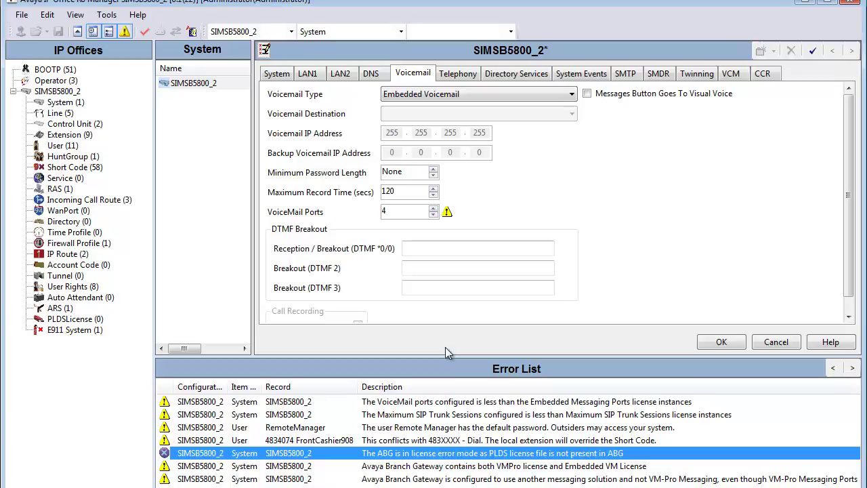
left_click_drag(445, 355, 435, 484)
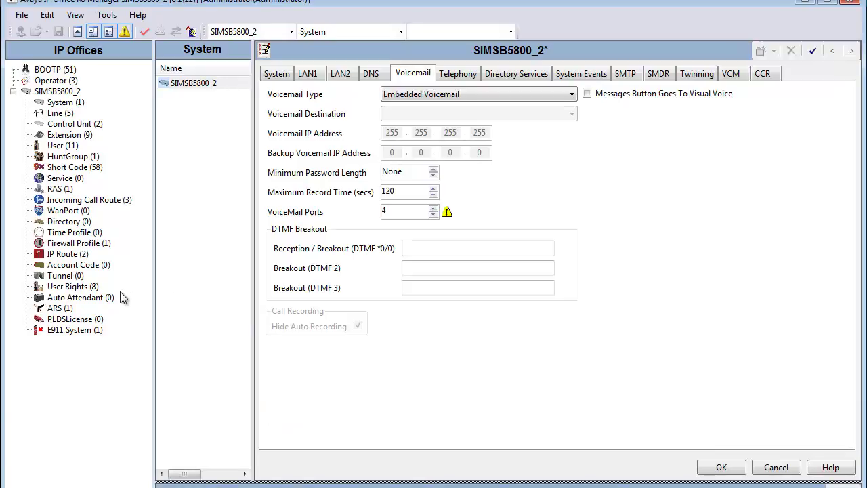
left_click(91, 320)
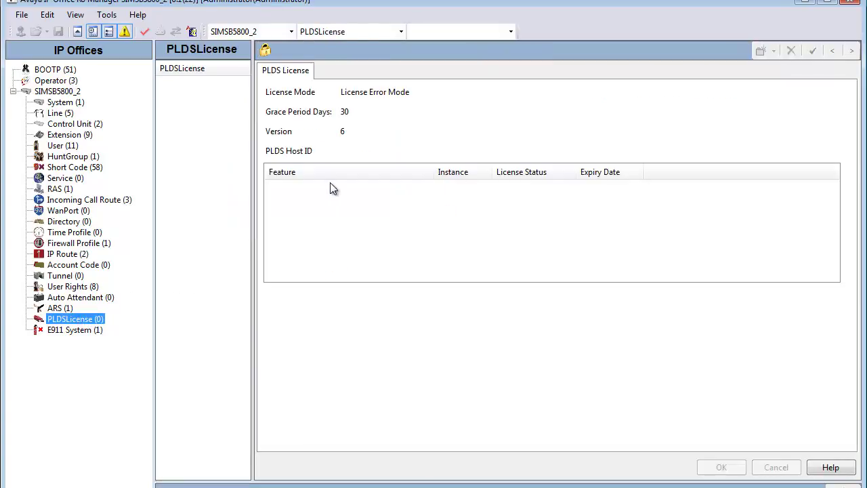
left_click(416, 93)
left_click(73, 105)
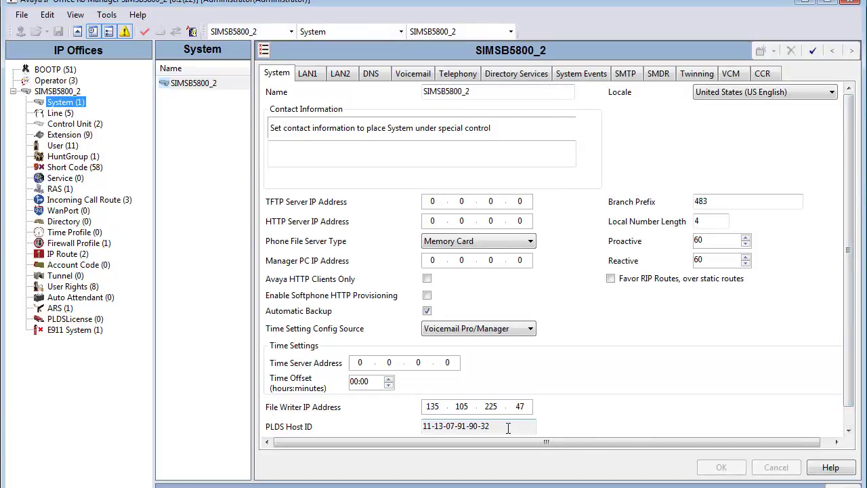
left_click_drag(507, 428, 422, 427)
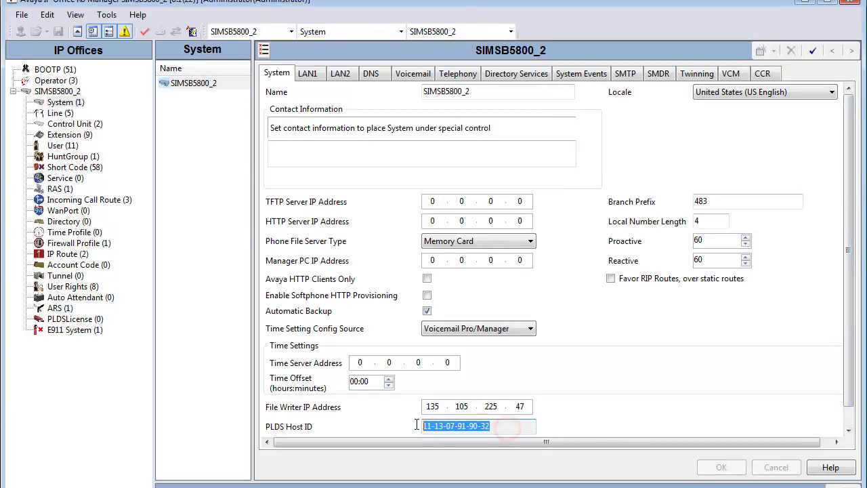
left_click(325, 426)
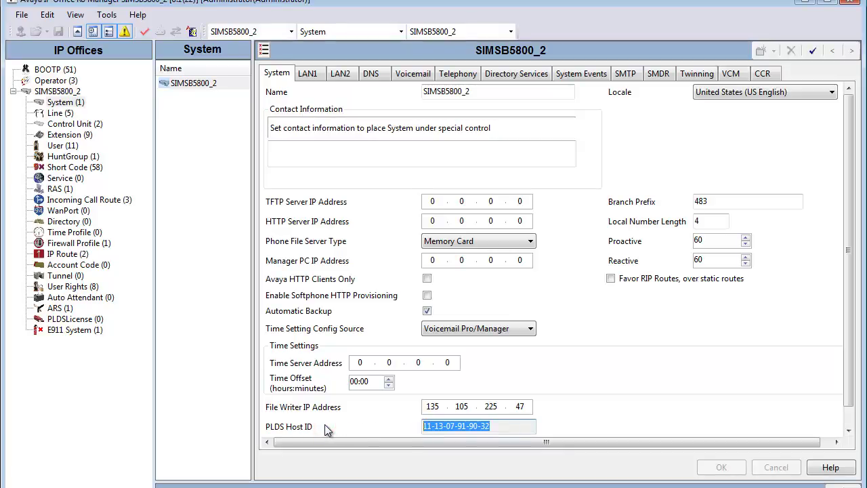
left_click(514, 425)
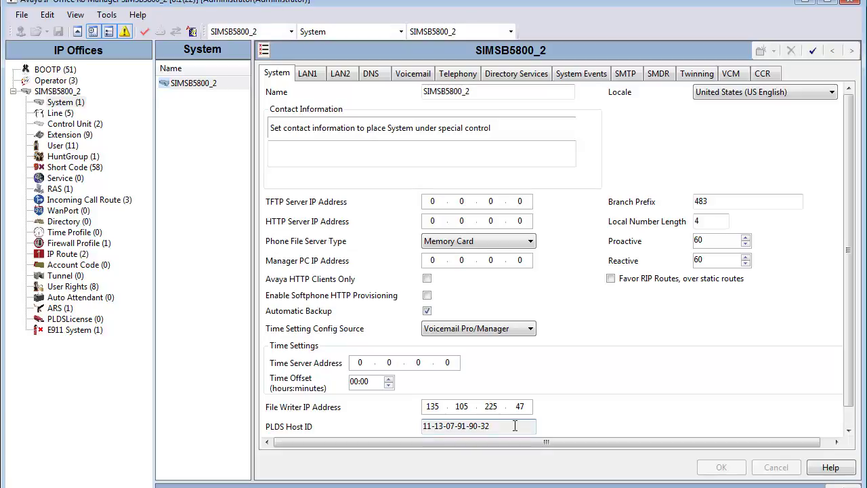
left_click(75, 319)
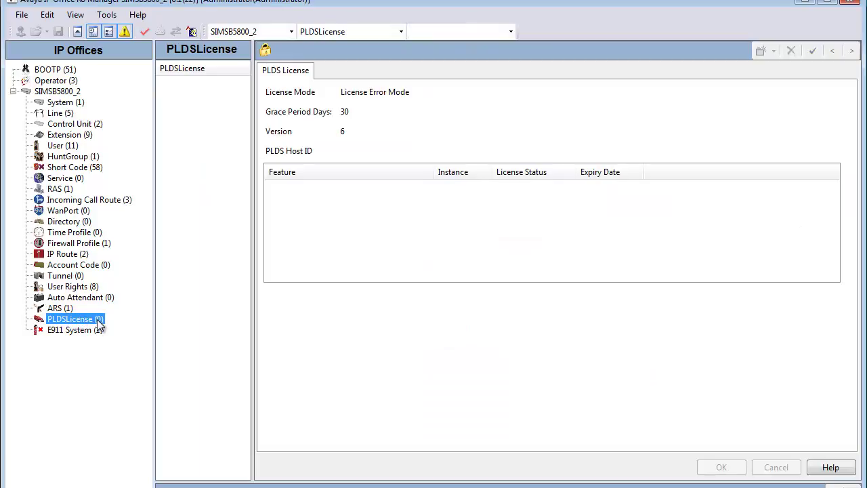
- Send the license .xml file to the Avaya Branch Gateway from the PLDSLicense context menu
right_click(98, 325)
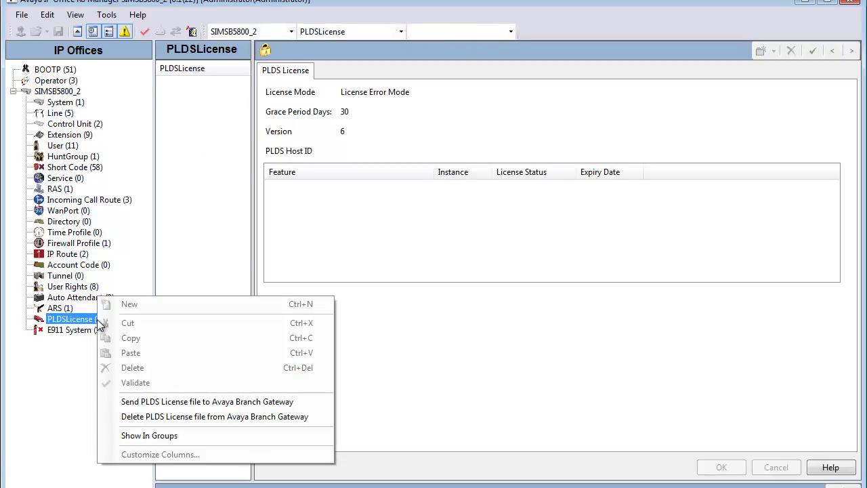
left_click(276, 404)
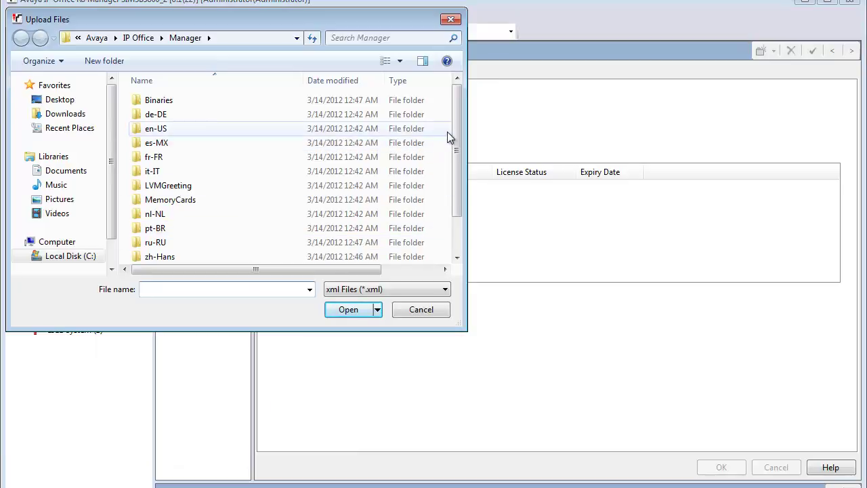
left_click_drag(453, 129, 459, 170)
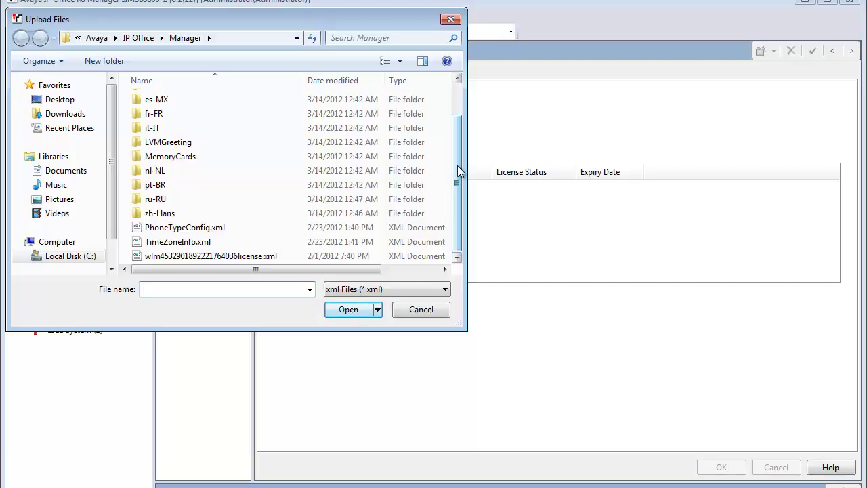
double_click(230, 256)
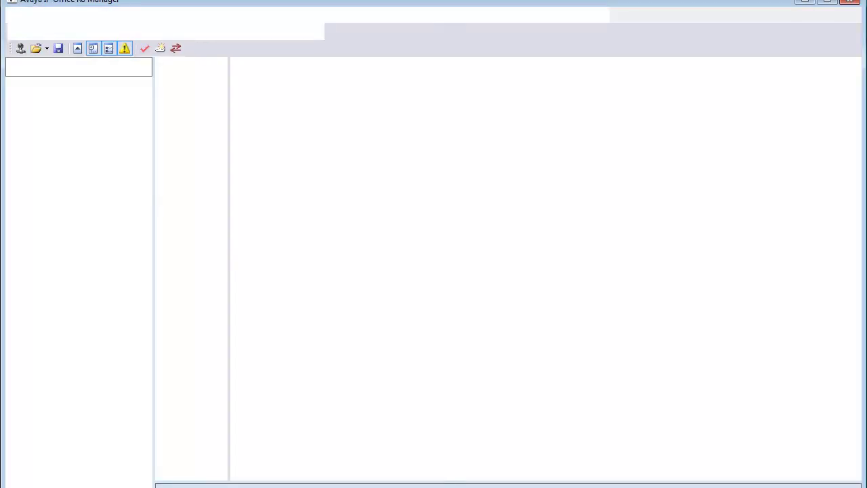
- Switch to the upload window and dismiss the upload Complete summary
left_click(244, 472)
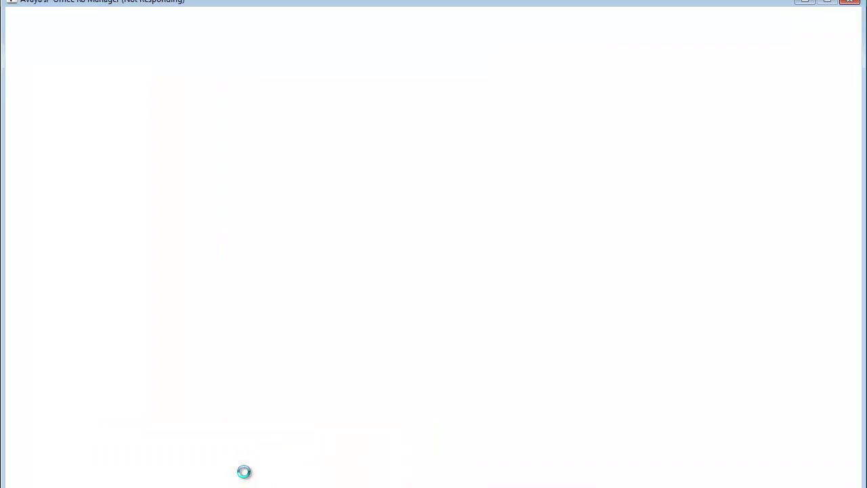
left_click(254, 487)
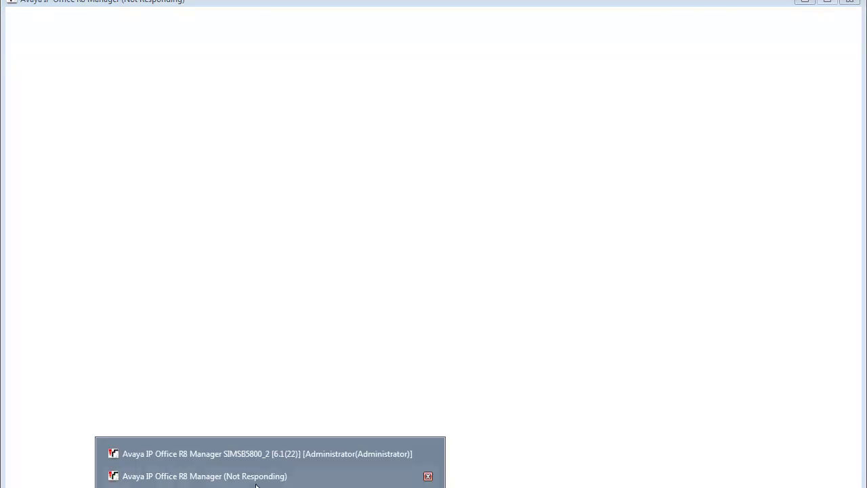
left_click(250, 450)
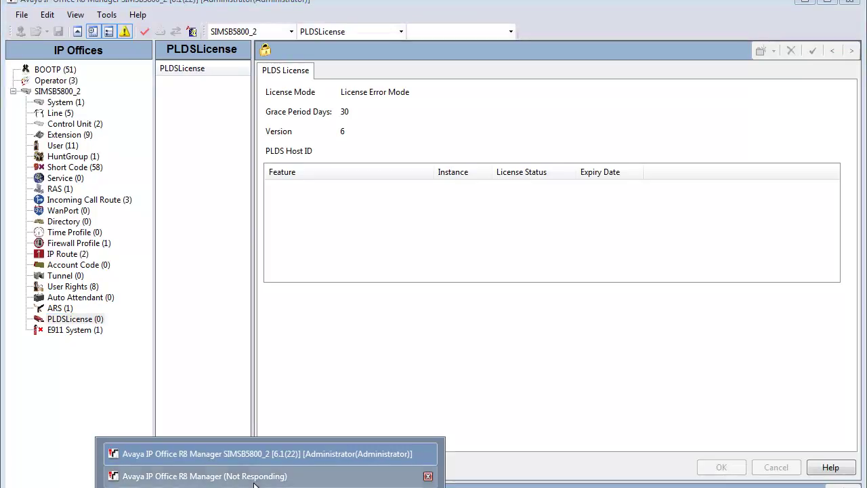
left_click(251, 476)
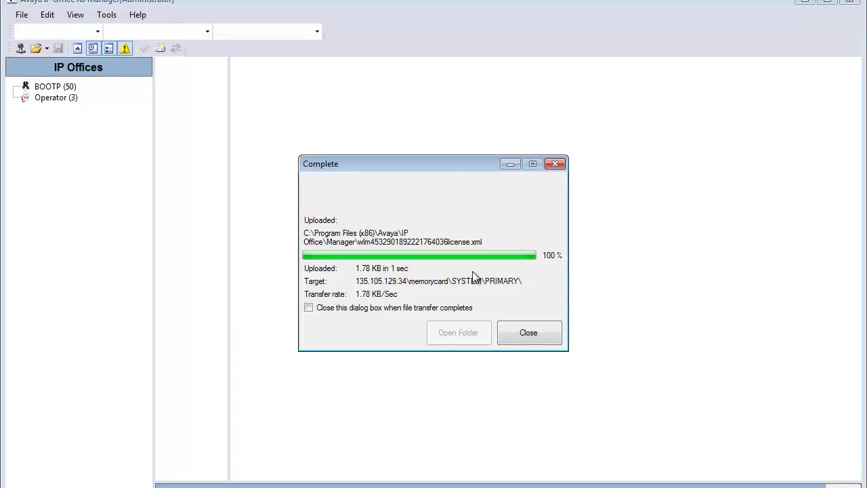
left_click(509, 331)
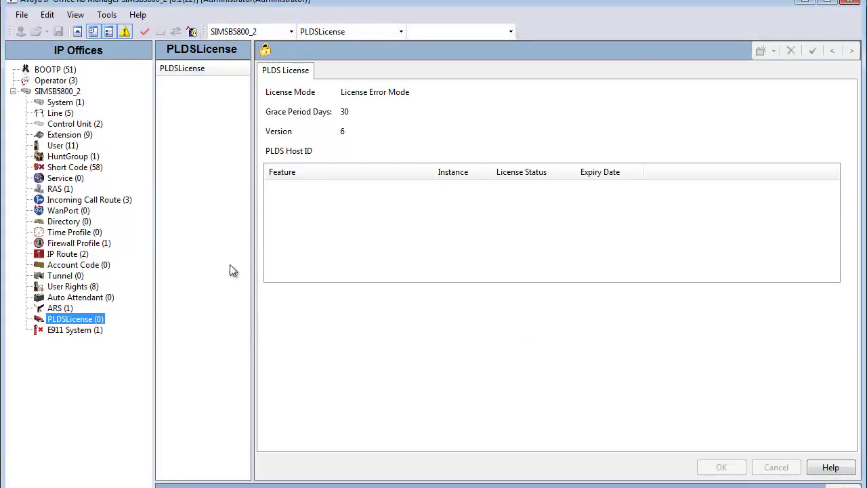
left_click(283, 189)
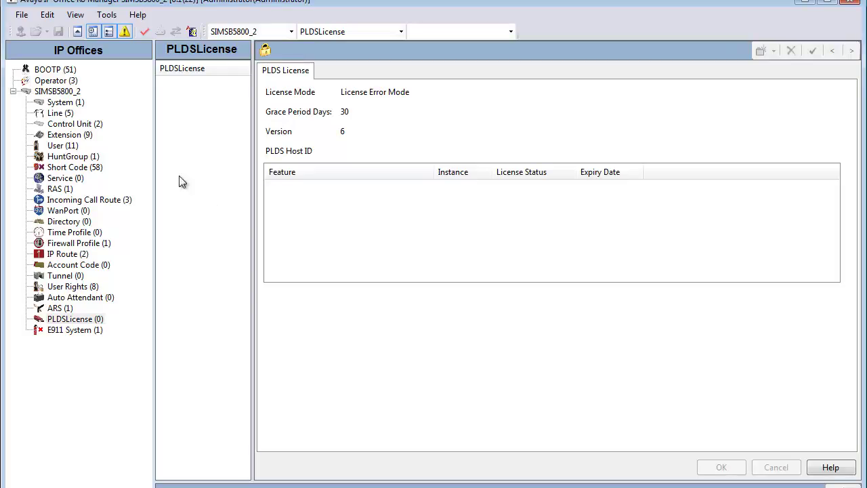
- Launch Embedded File Management from File > Advanced
left_click(22, 17)
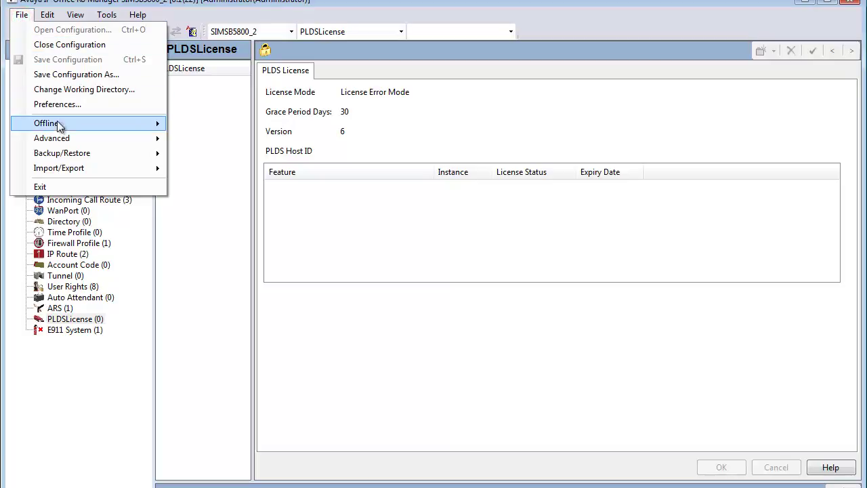
mouse_move(63, 138)
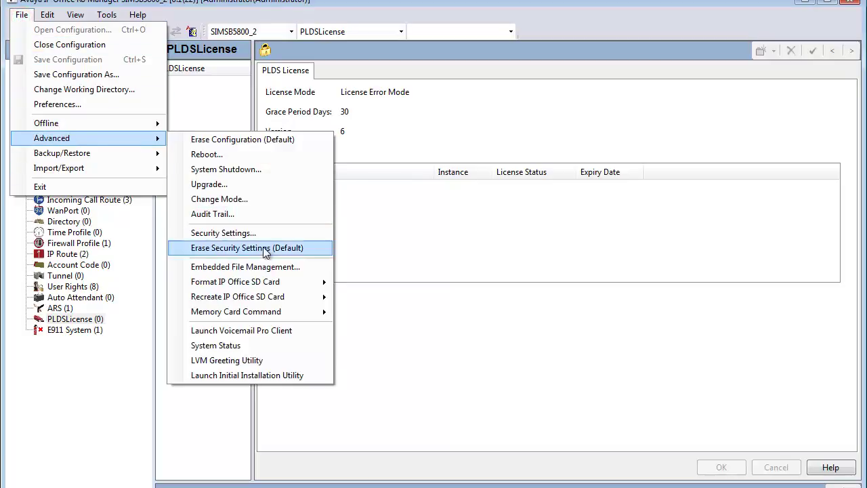
left_click(278, 267)
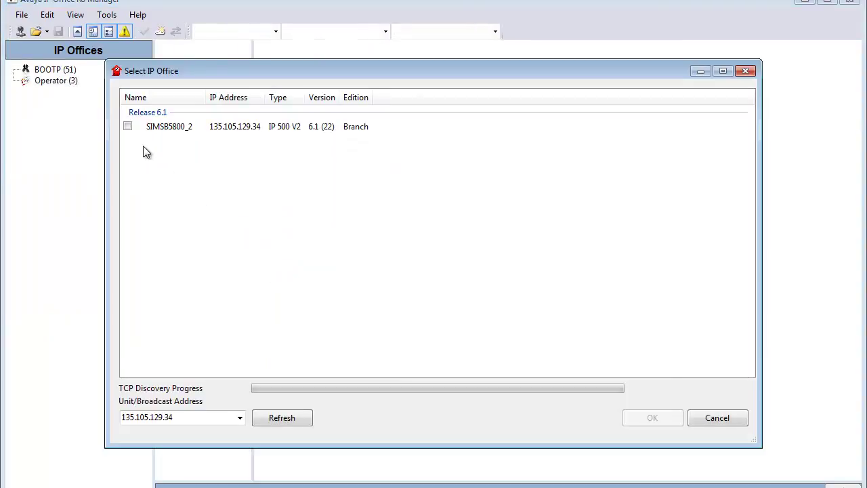
- Select SIMSB5800_2 and log in to file management with the service user password
left_click(128, 128)
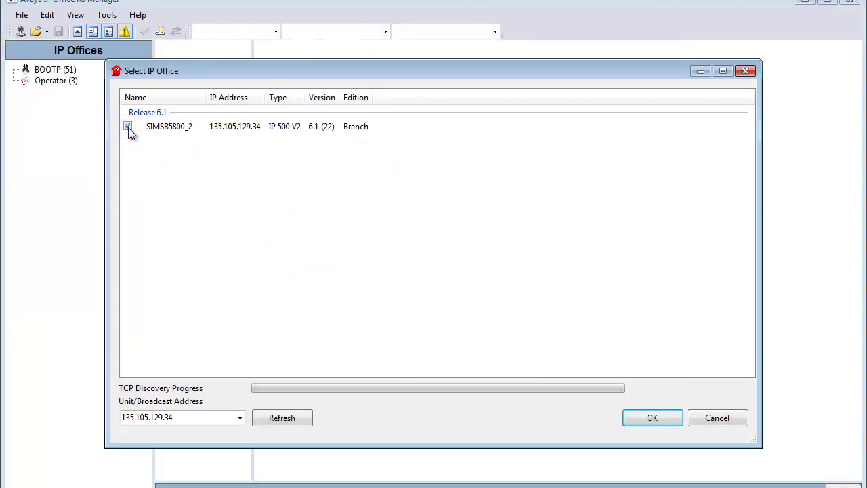
double_click(129, 129)
left_click(377, 278)
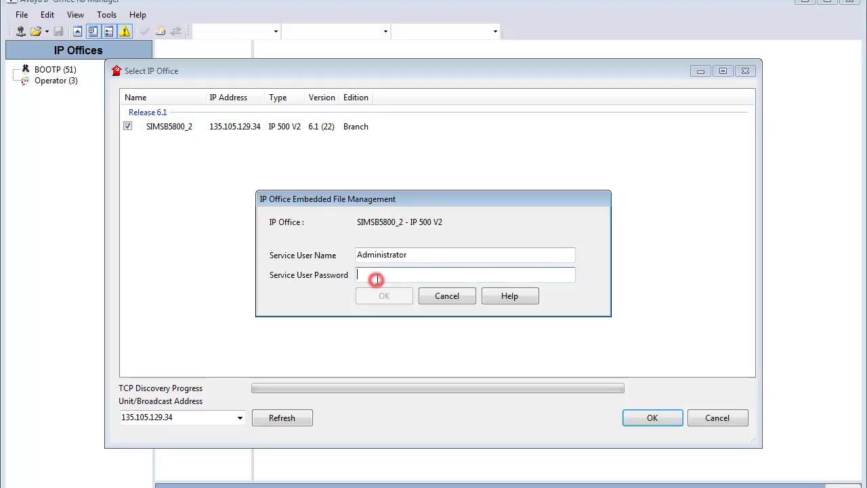
type("password")
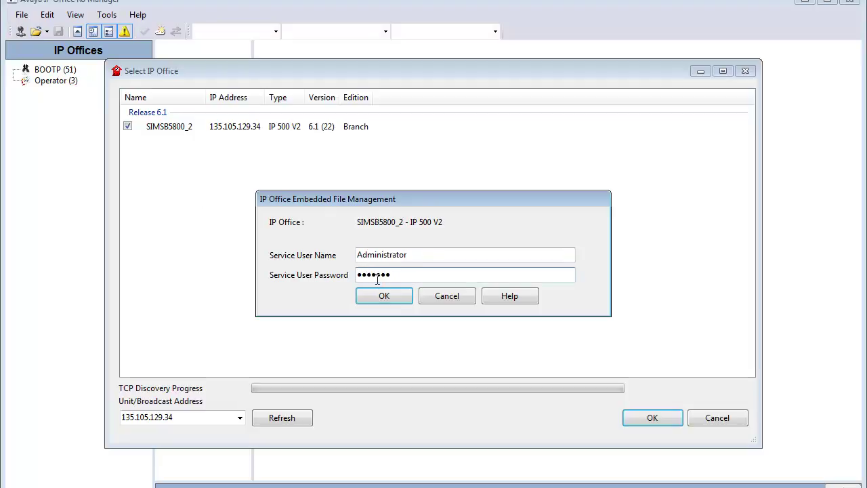
key("Return")
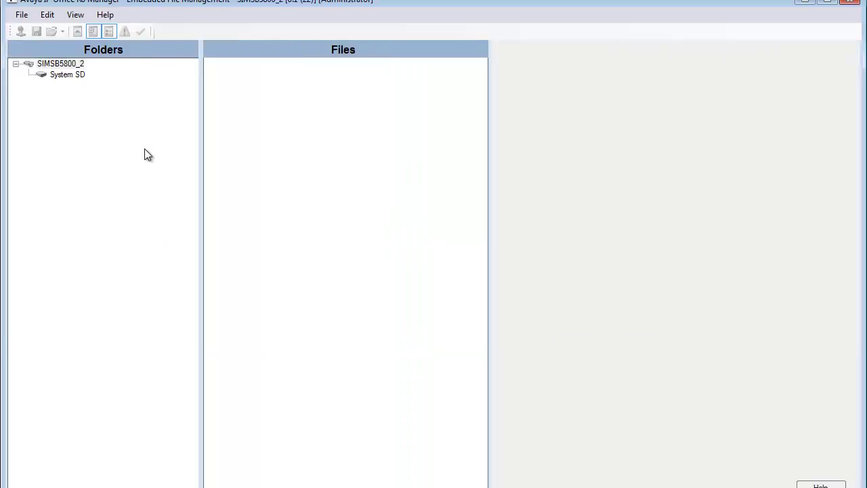
- Find PLDSkeys.xml in System SD > SYSTEM > PRIMARY, then return via File > Configuration
left_click(67, 76)
left_click(71, 85)
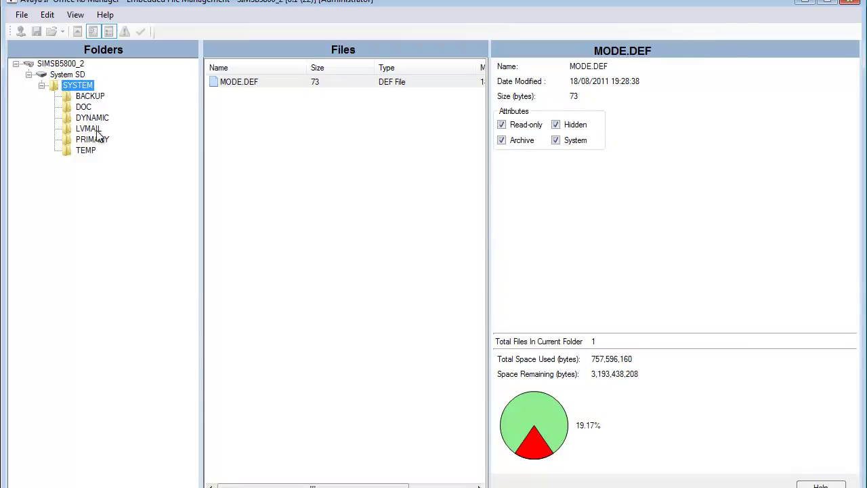
left_click(97, 139)
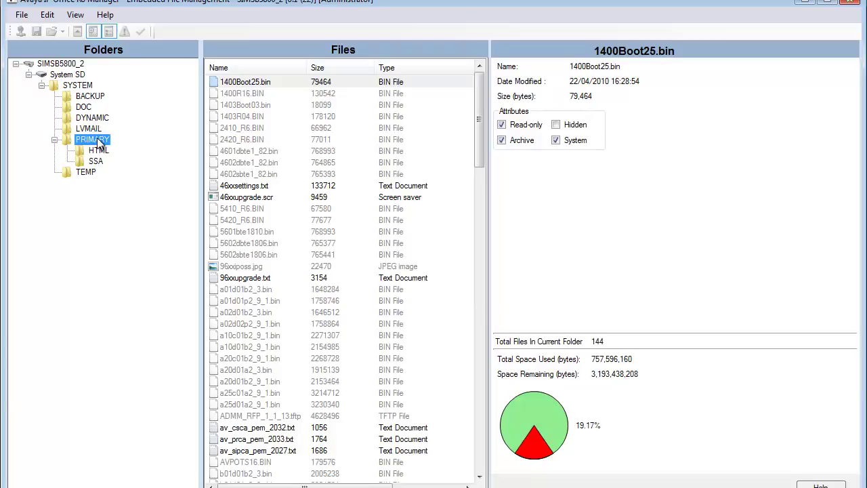
left_click_drag(474, 141, 504, 432)
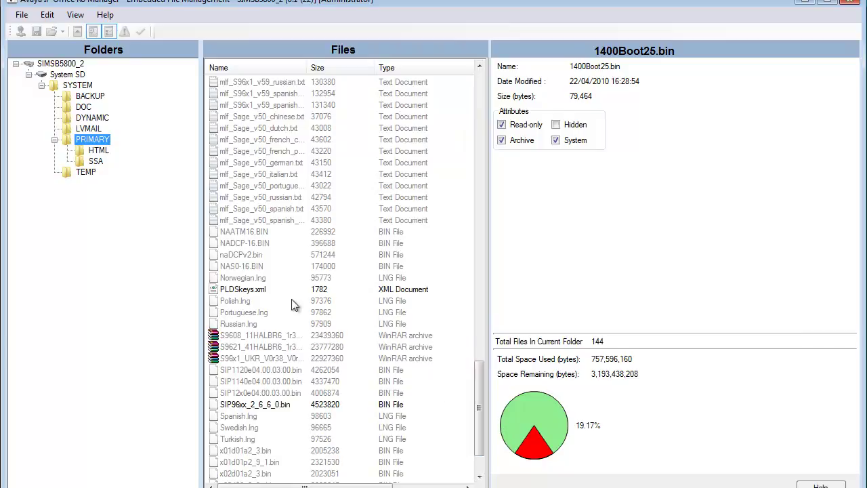
left_click(244, 289)
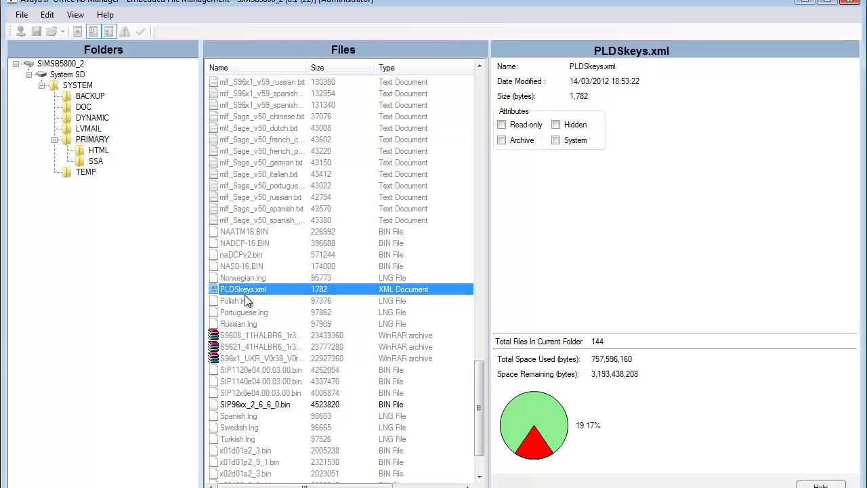
left_click(21, 15)
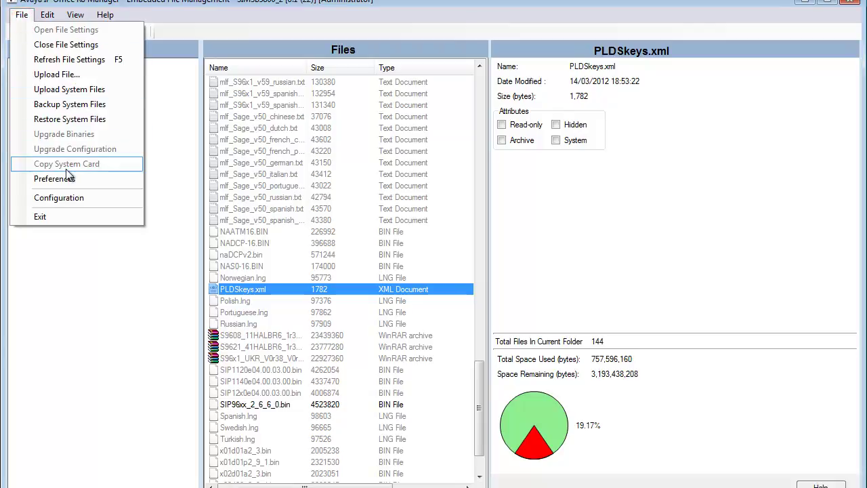
left_click(69, 197)
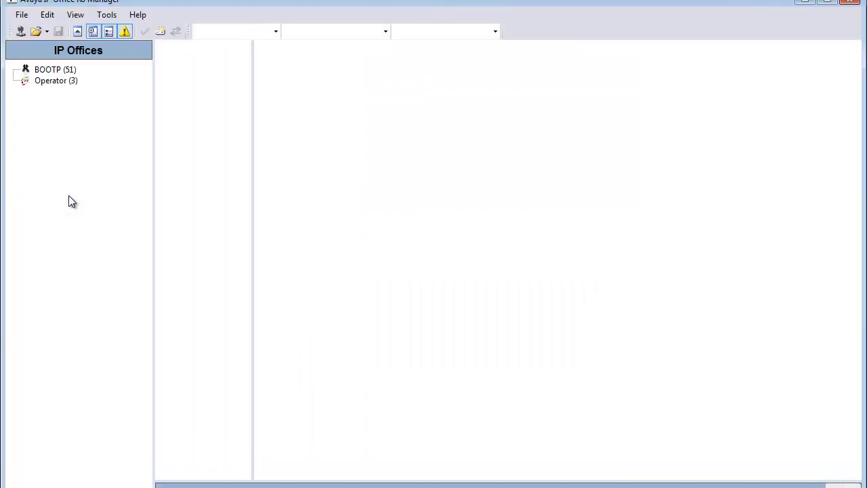
- Reload SIMSB5800_2 with the service user password and show its PLDS License page in Normal Mode
left_click(21, 31)
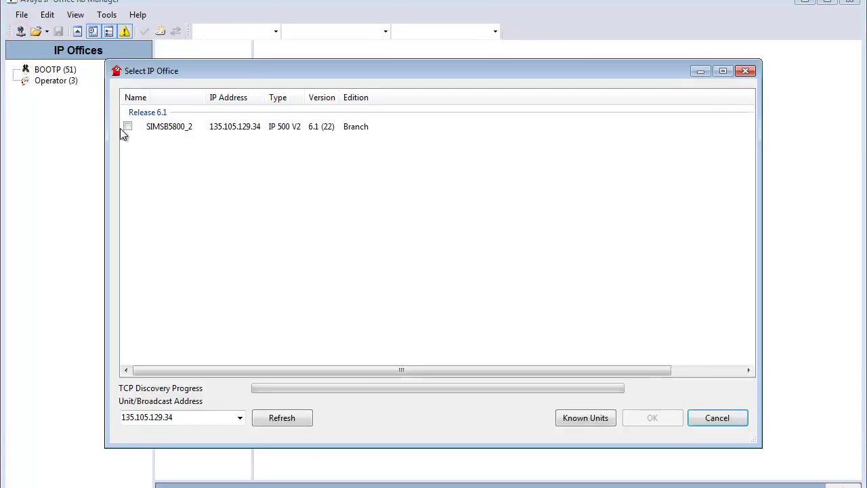
left_click(126, 128)
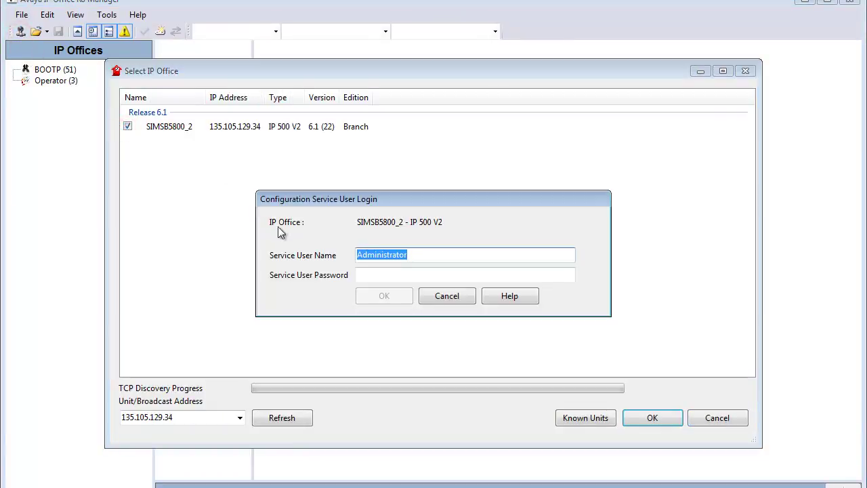
left_click(371, 271)
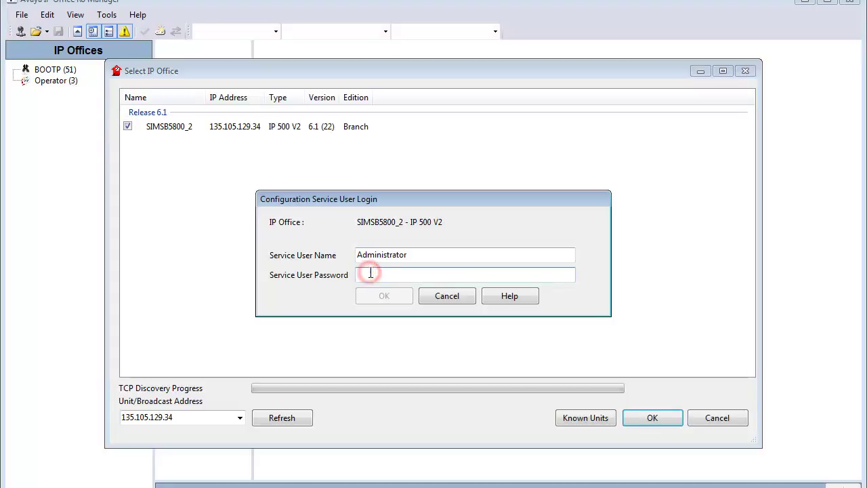
key("Return")
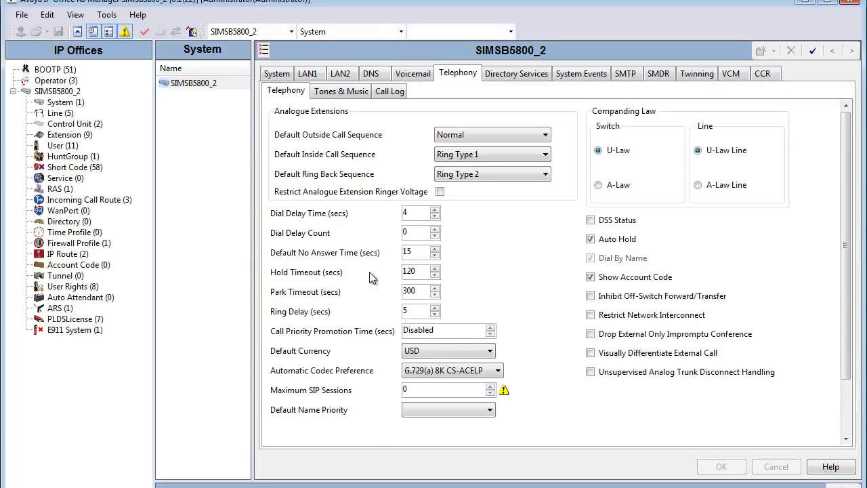
left_click(98, 321)
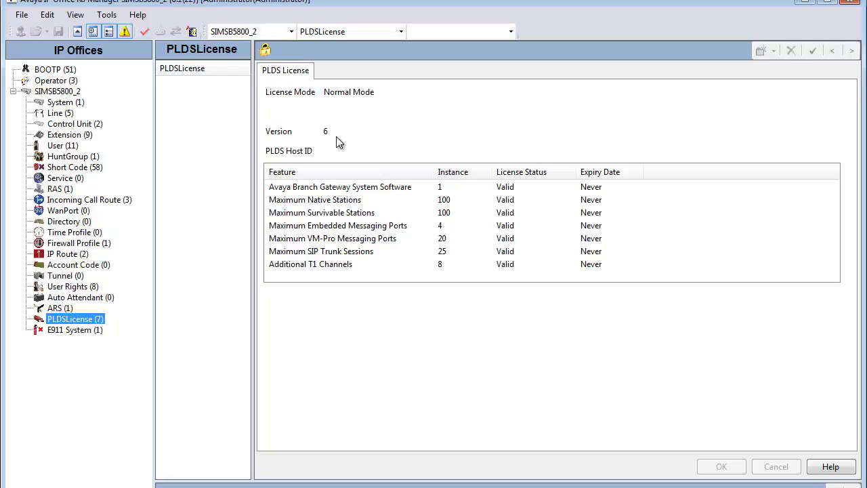
- Inspect the Branch Gateway System Software and 25 Maximum SIP Trunk Sessions licenses, then right-click PLDSLicense
left_click(391, 90)
left_click(486, 189)
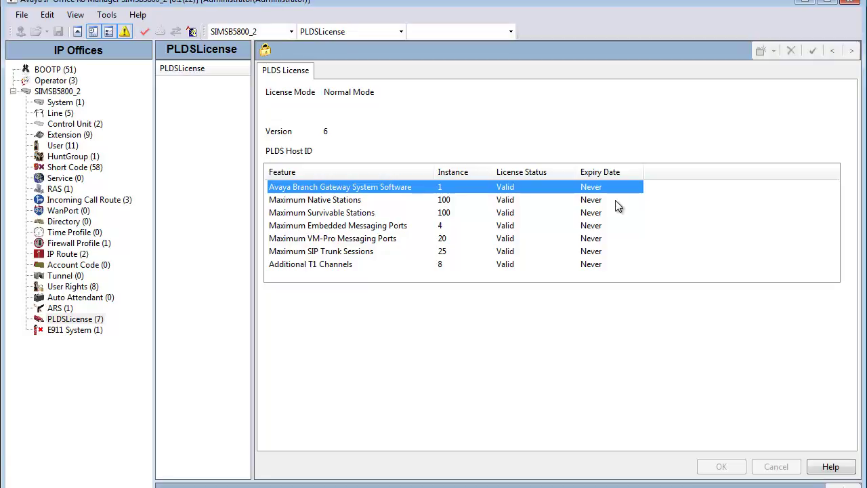
left_click(603, 250)
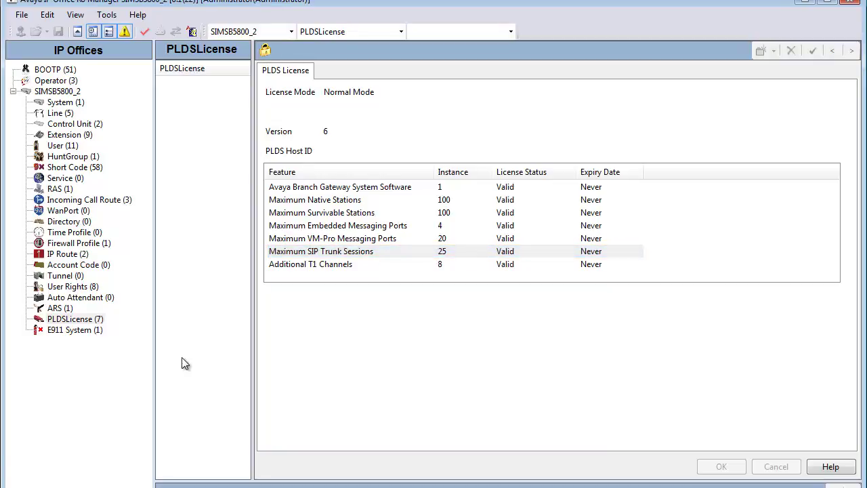
left_click(84, 319)
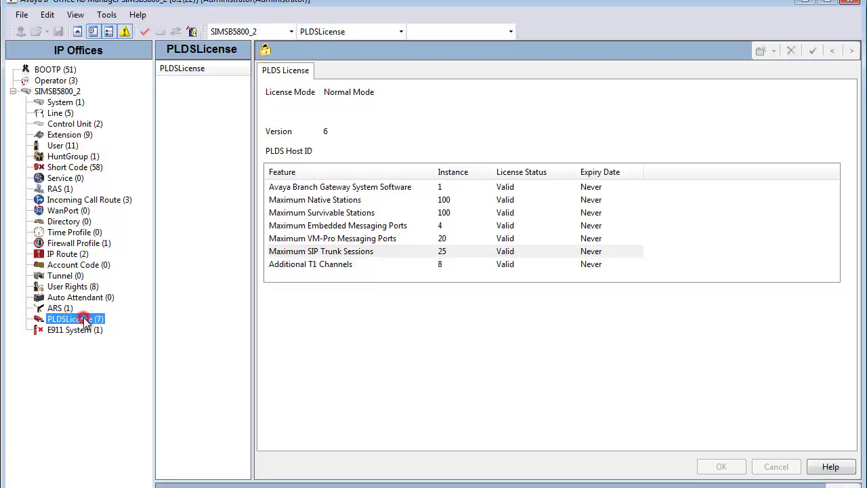
right_click(85, 321)
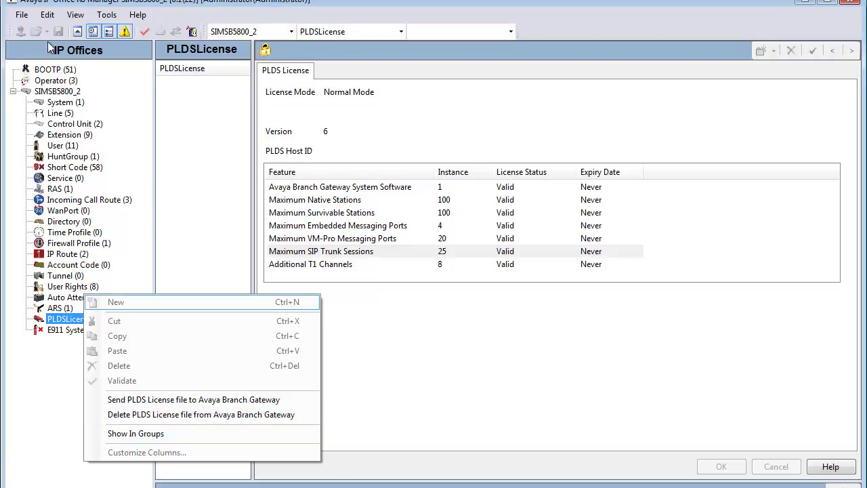
- Open Embedded File Management for SIMSB5800_2 and log in with the service user password
left_click(23, 18)
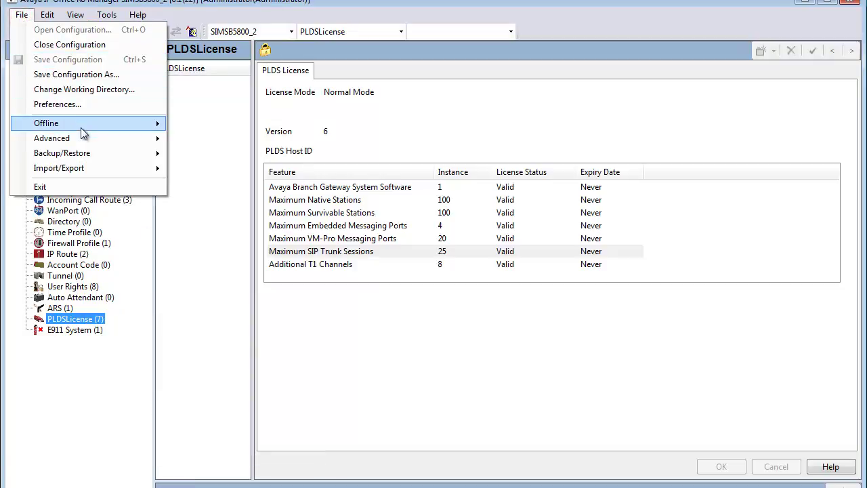
mouse_move(84, 138)
left_click(261, 268)
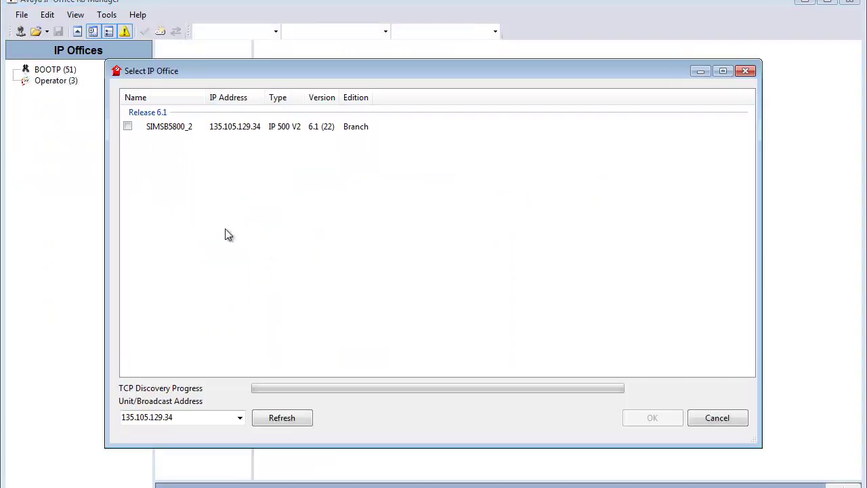
left_click(129, 127)
key("Return")
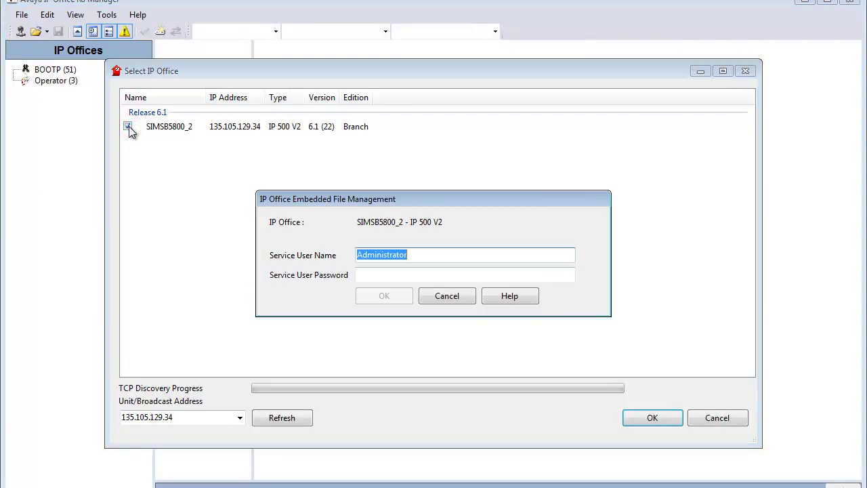
left_click(373, 273)
type("•••••••")
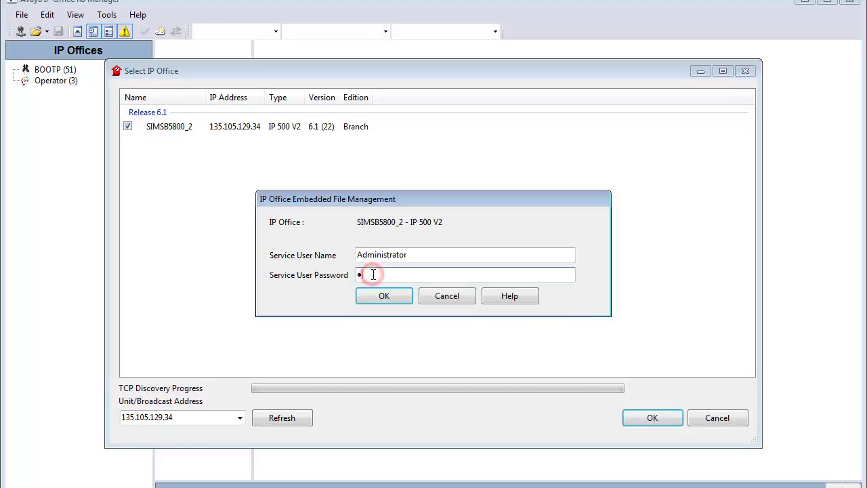
key("Return")
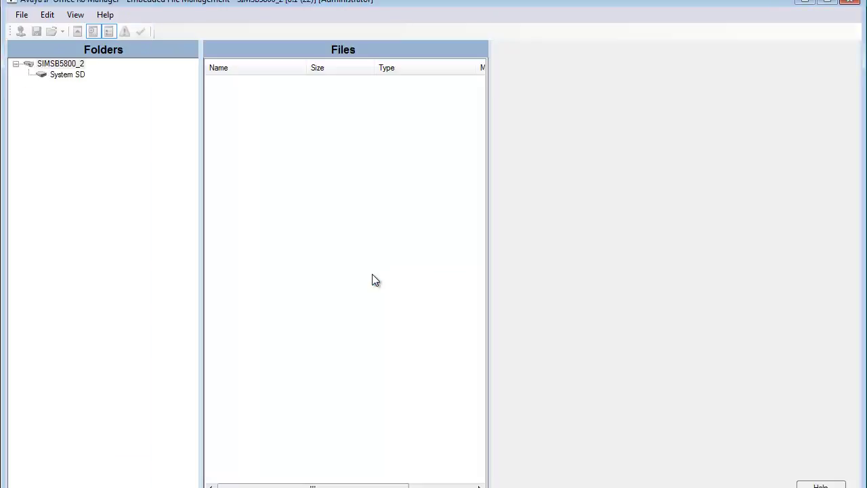
- Browse to System SD > SYSTEM > PRIMARY and select PLDSkeys.xml
left_click(67, 74)
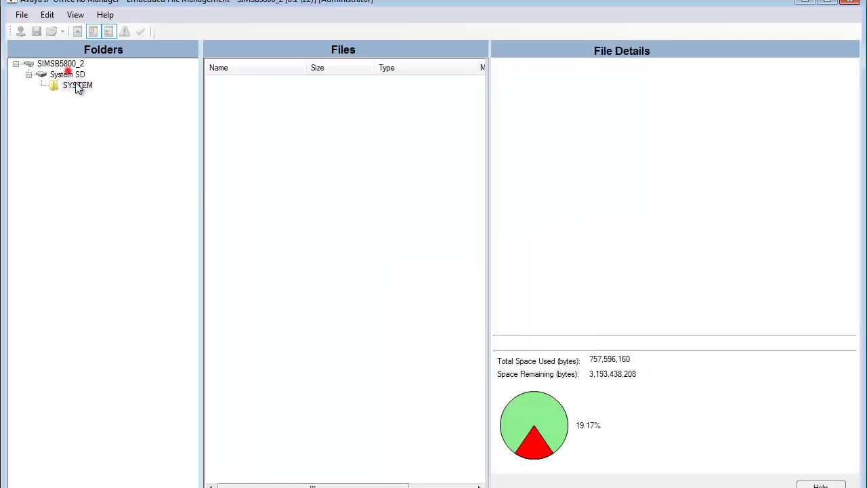
left_click(77, 85)
left_click(99, 139)
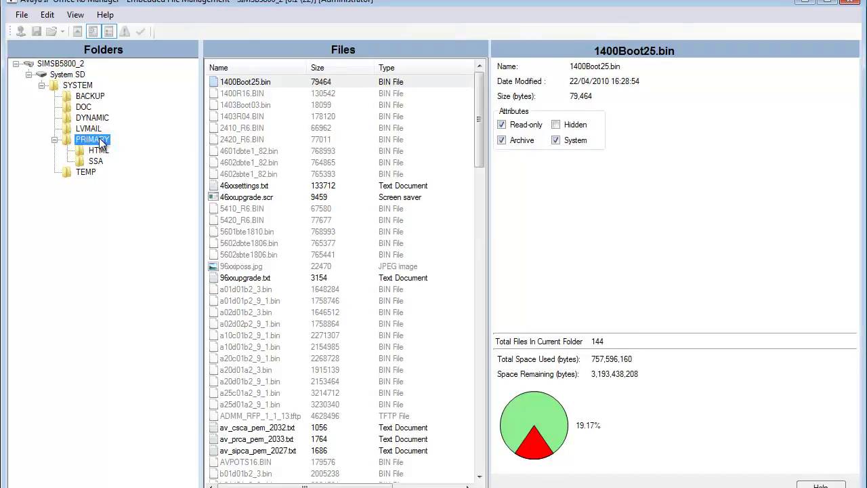
left_click_drag(482, 157, 509, 448)
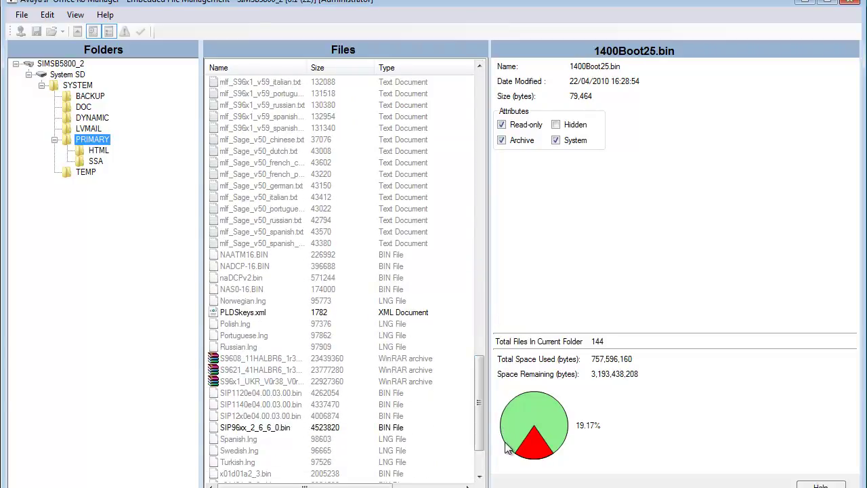
left_click(264, 312)
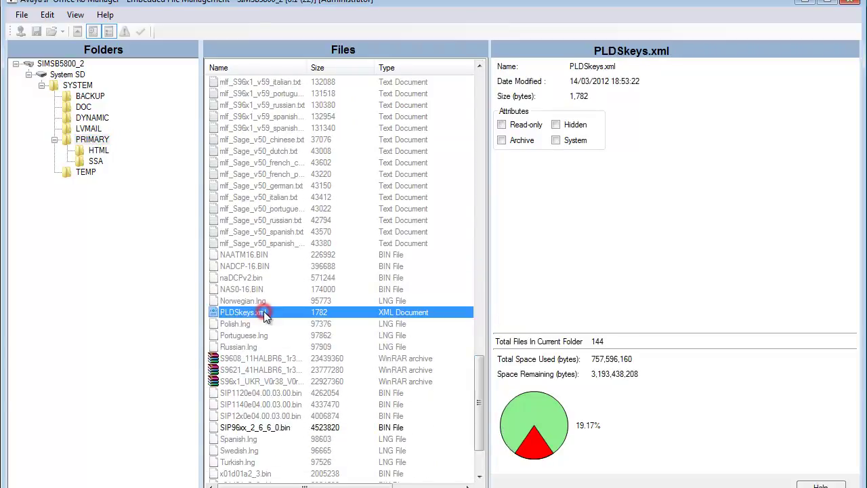
- Download PLDSkeys.xml to the IP Office Manager folder and close the completion summary
right_click(263, 312)
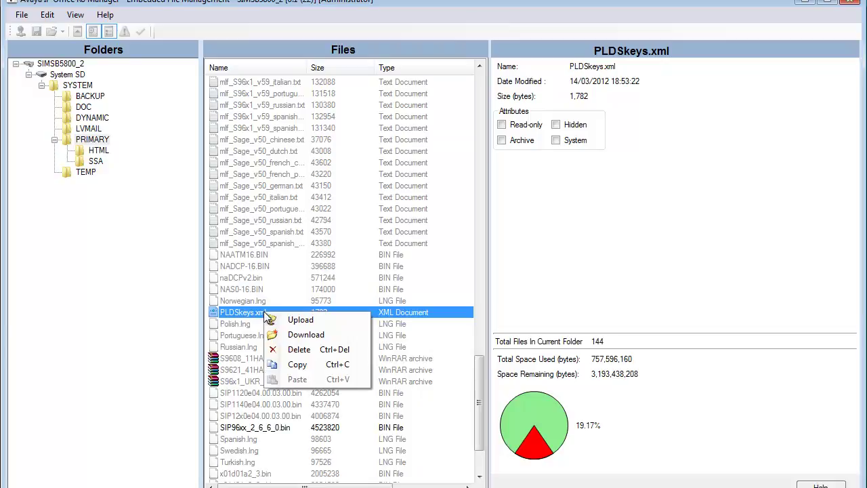
left_click(444, 315)
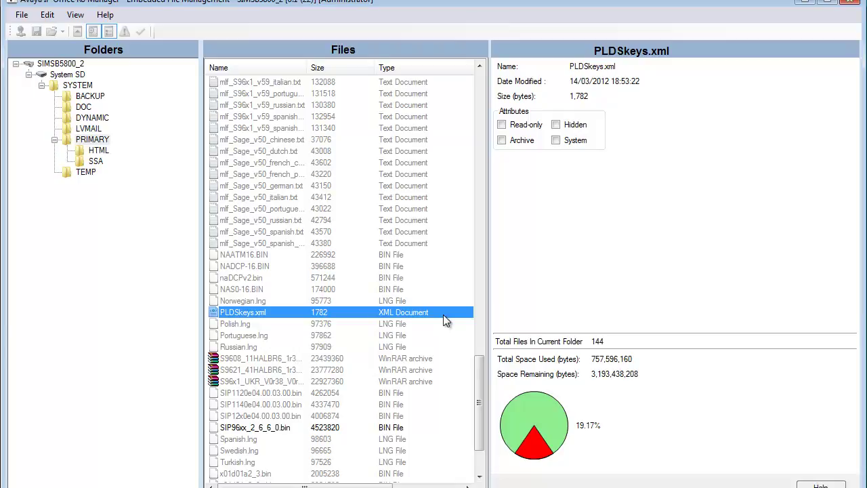
right_click(444, 318)
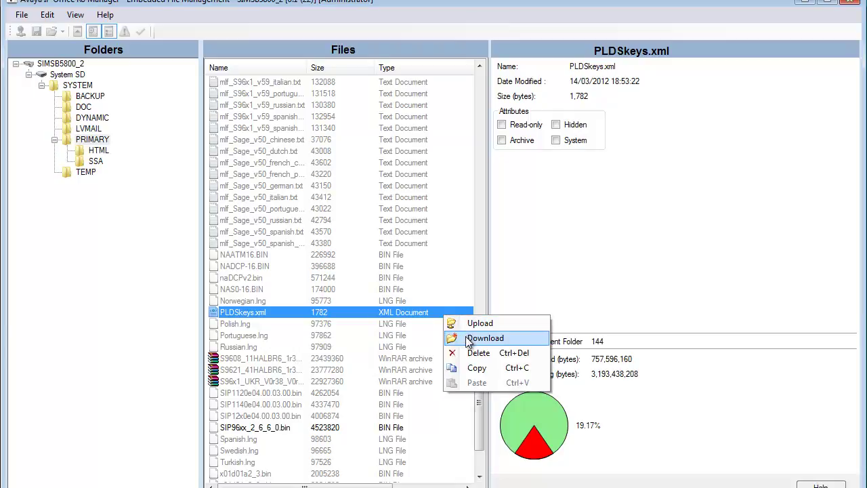
left_click(467, 338)
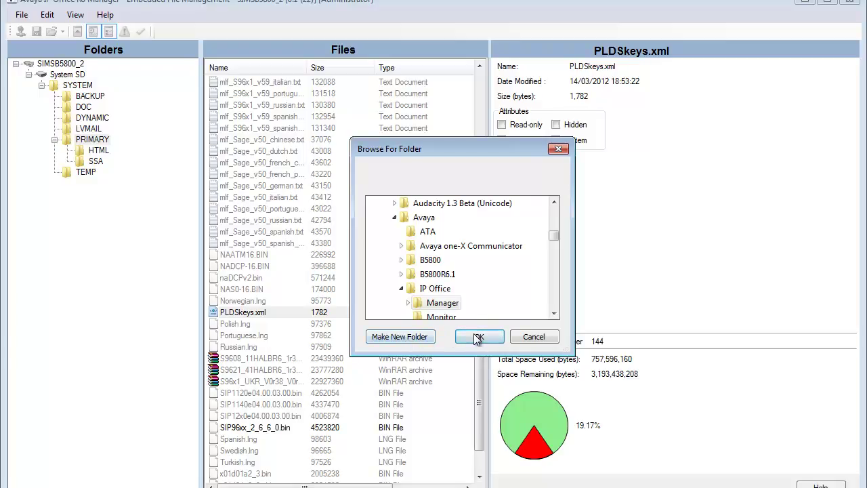
left_click(441, 303)
left_click(478, 337)
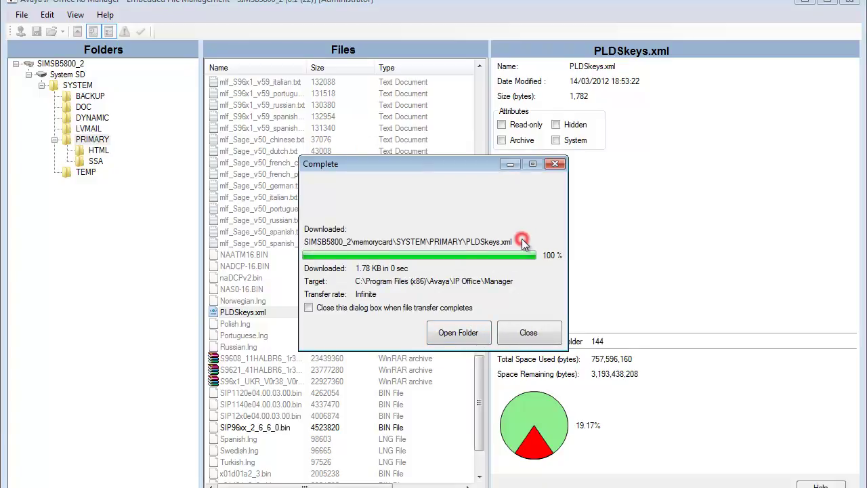
left_click(528, 331)
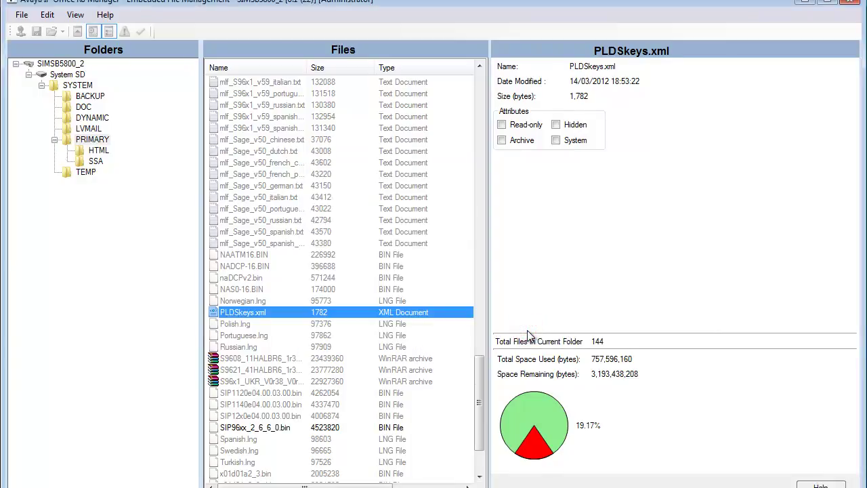
- Return to the configuration view, reload SIMSB5800_2, and bring up the PLDSLicense context menu
right_click(290, 319)
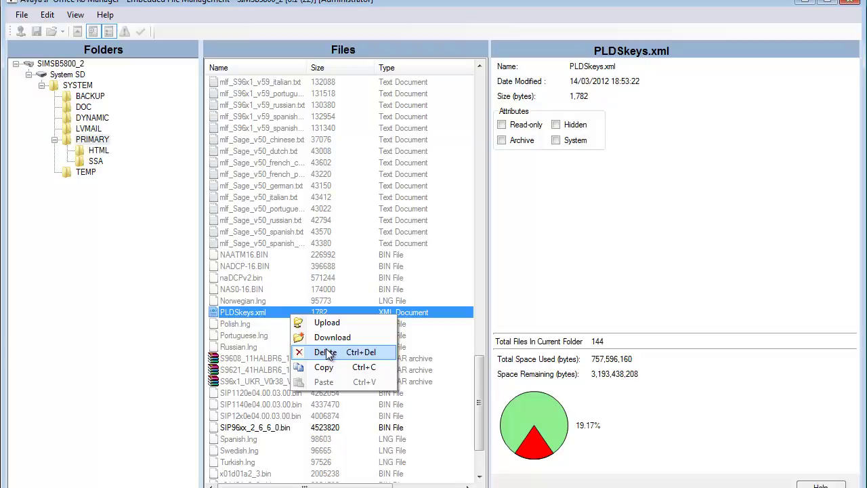
left_click(22, 15)
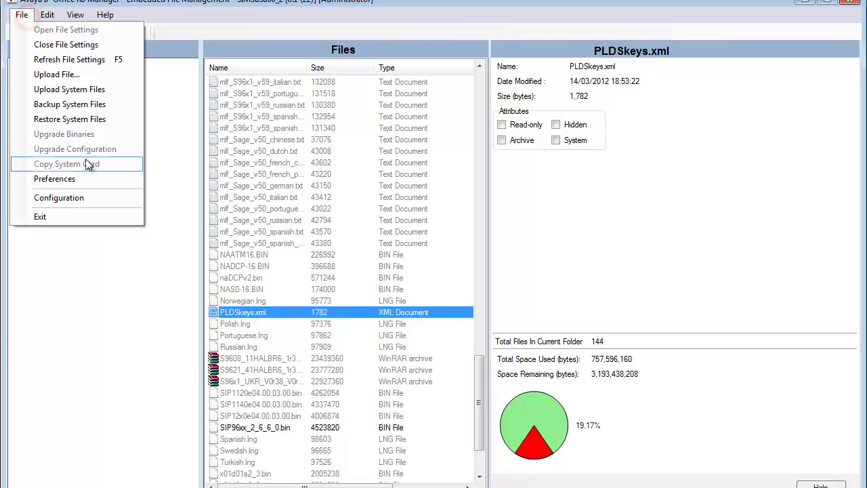
left_click(97, 197)
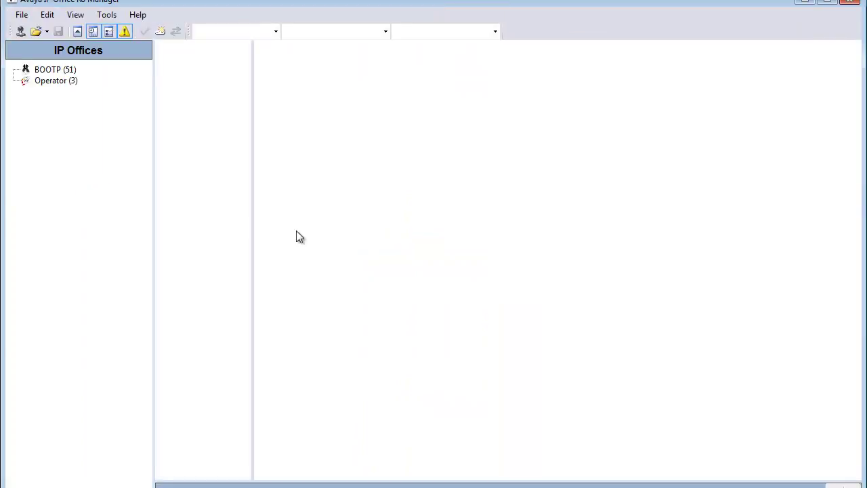
left_click(20, 32)
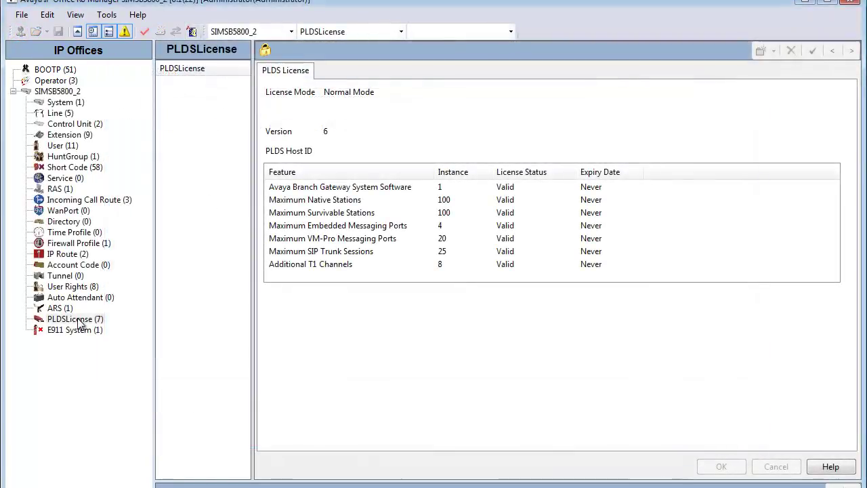
right_click(76, 320)
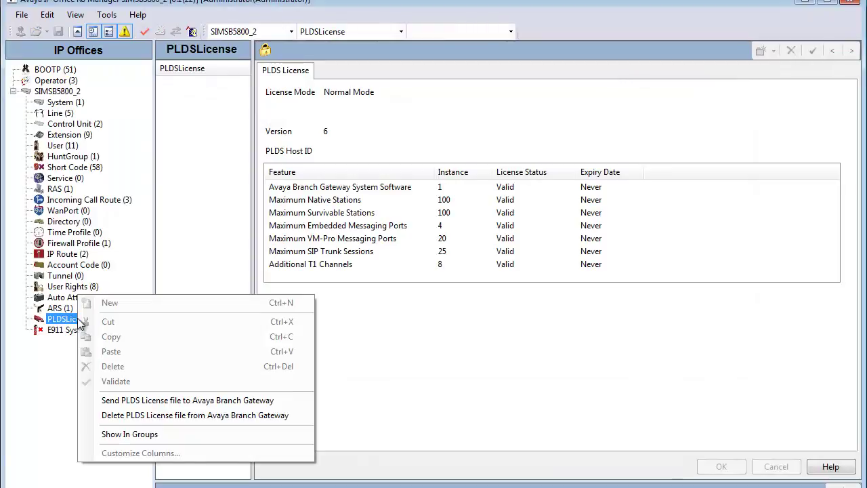
- Delete the PLDS license file from the Avaya Branch Gateway and acknowledge the success message
left_click(185, 417)
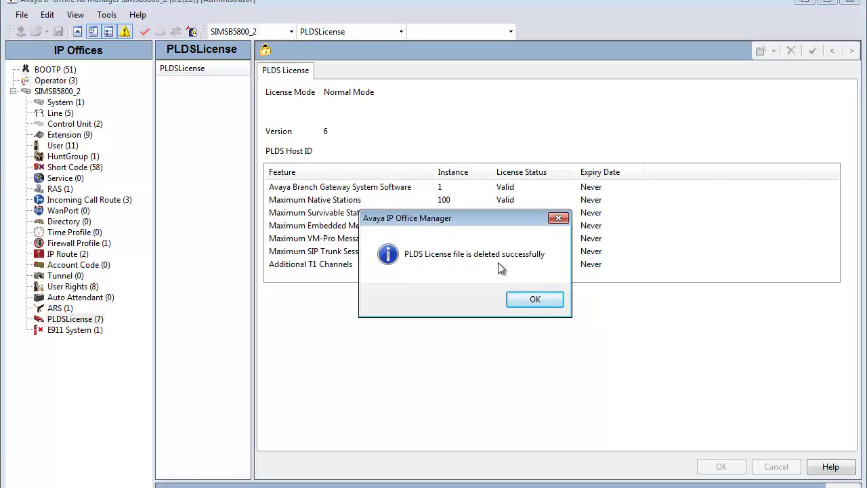
left_click(538, 298)
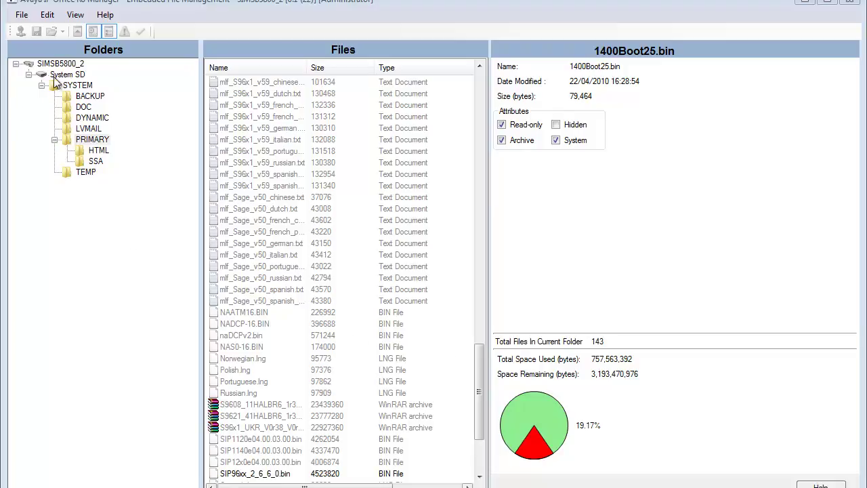
- Start a file upload to the PRIMARY folder and select the local PLDSkeys.xml
left_click(95, 140)
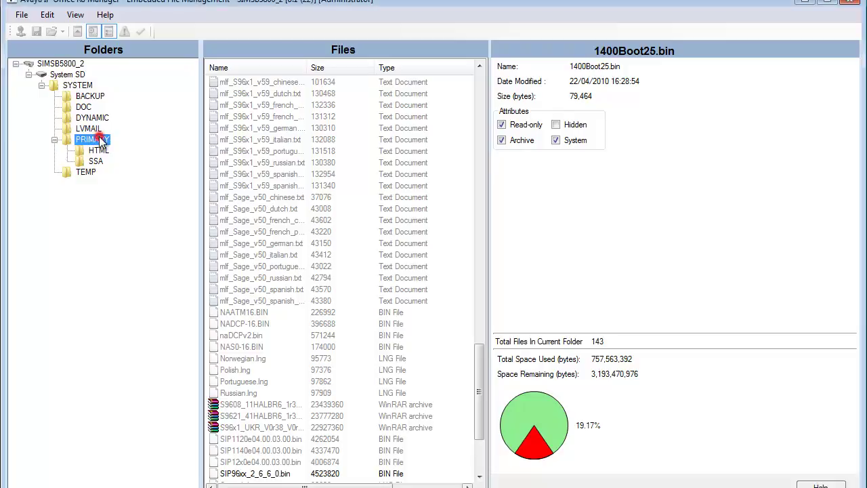
left_click(22, 15)
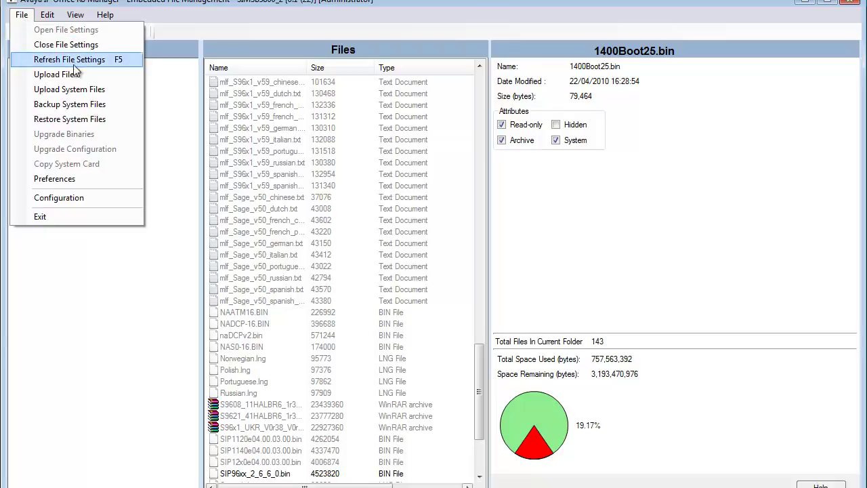
left_click(108, 74)
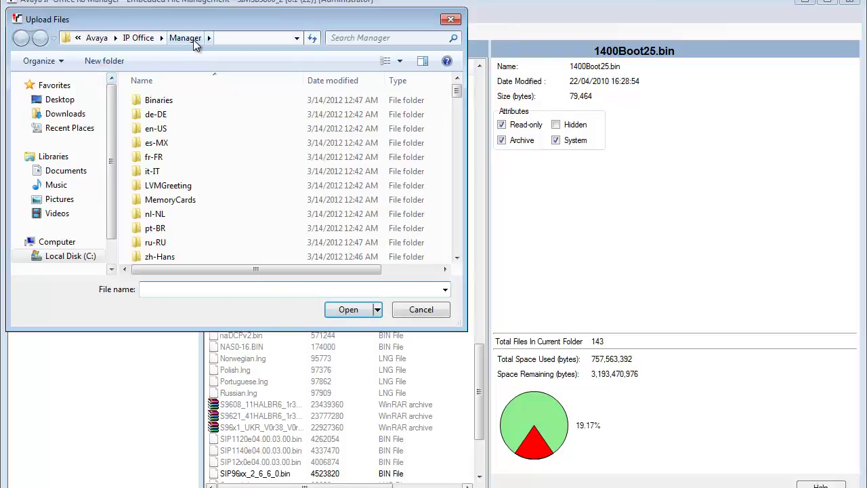
left_click_drag(457, 90, 458, 164)
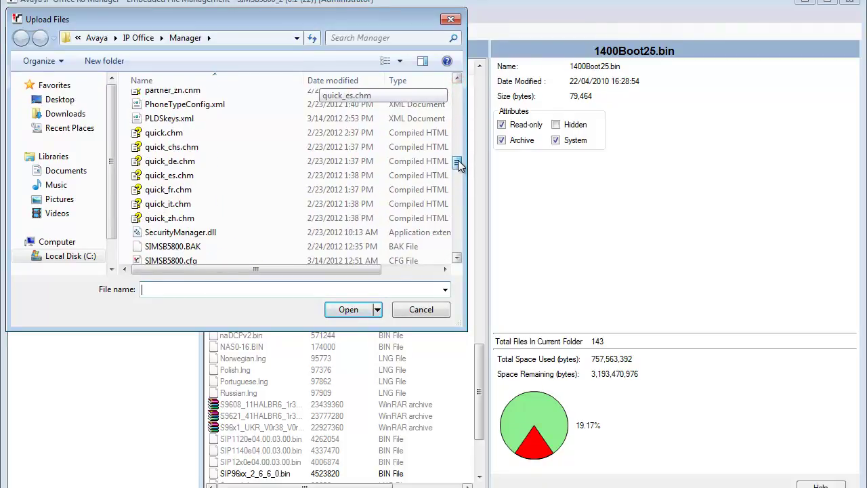
left_click(168, 120)
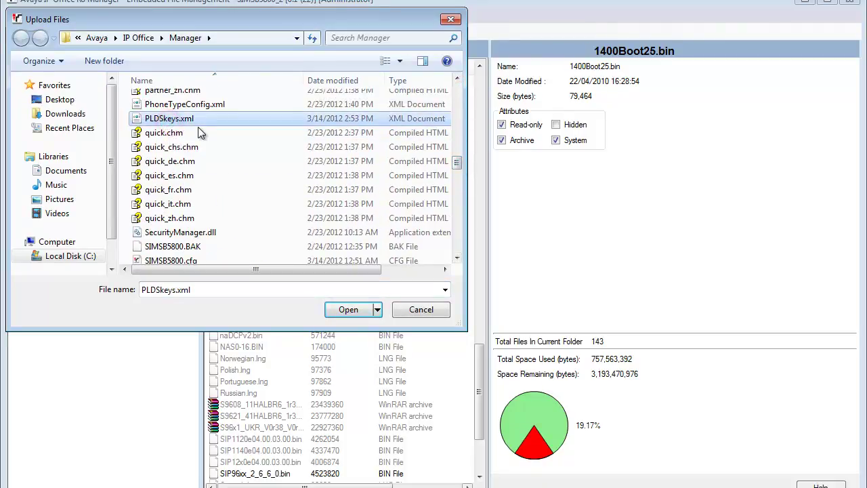
- Rename PLDSkeys.xml to PLDStemp.xml and upload it to SIMSB5800_2's PRIMARY folder
left_click(243, 119)
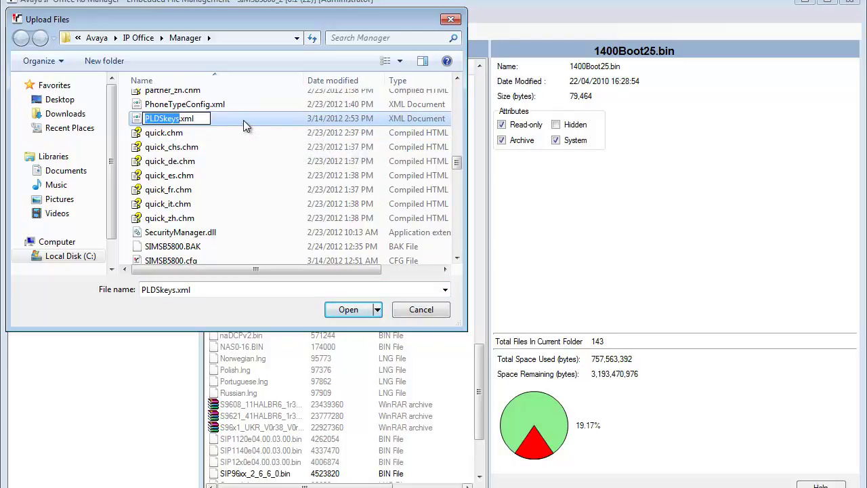
key("BackSpace")
key("Delete")
key("Delete")
key("Delete")
key("Delete")
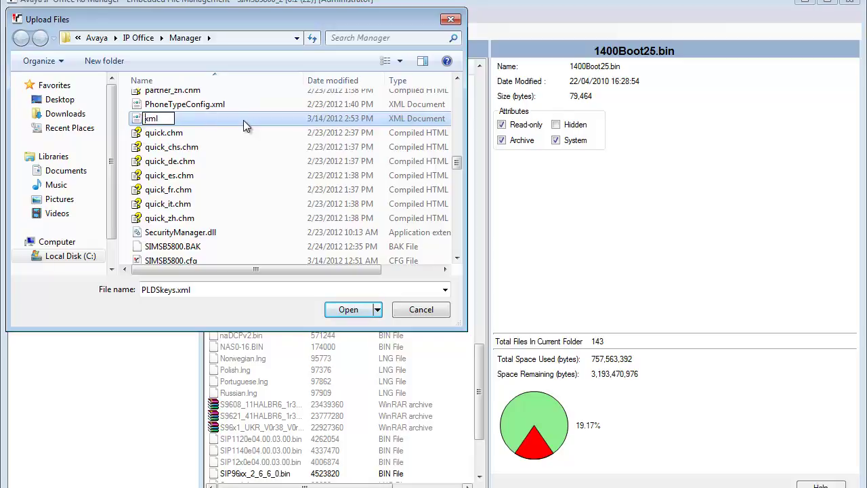
key("ctrl+v")
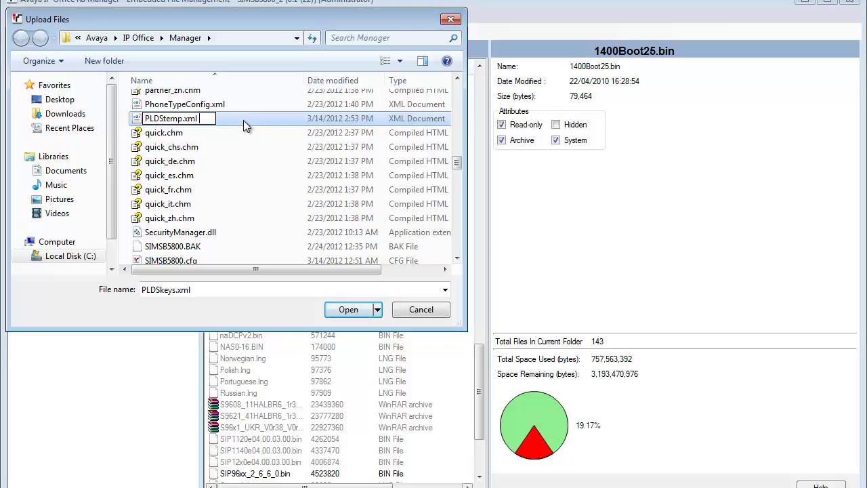
left_click(234, 131)
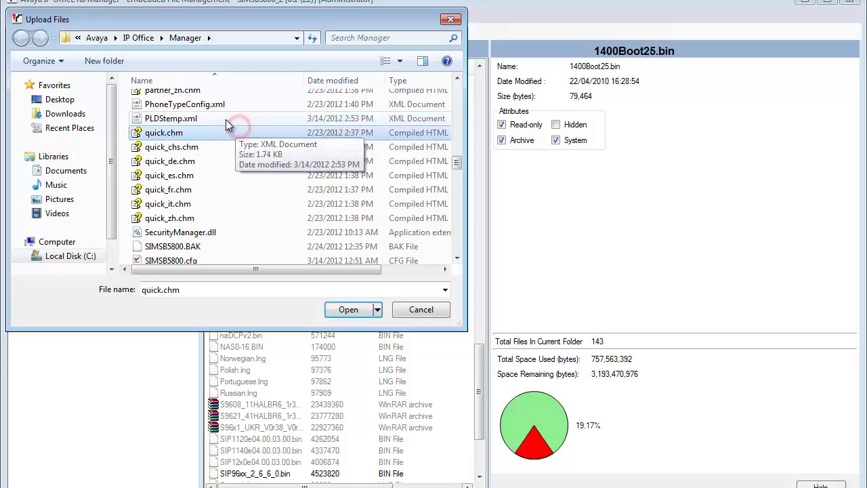
left_click(225, 120)
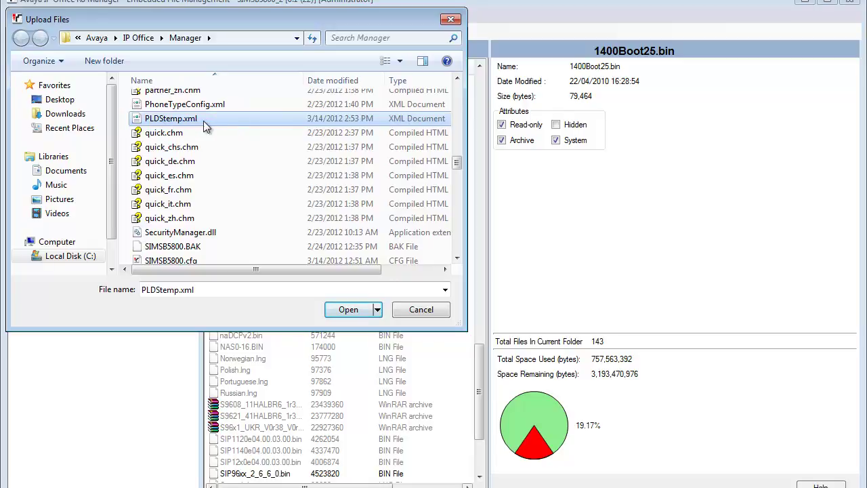
double_click(211, 120)
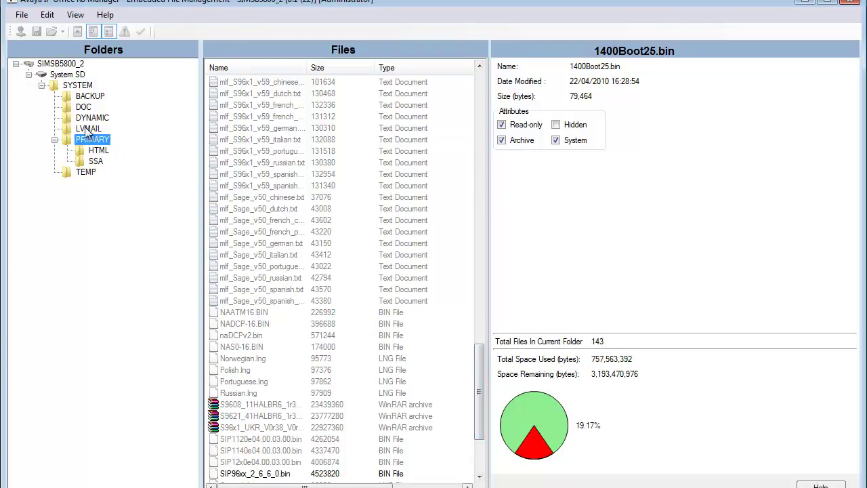
- Browse SYSTEM > PRIMARY and scroll through its file list
left_click(84, 86)
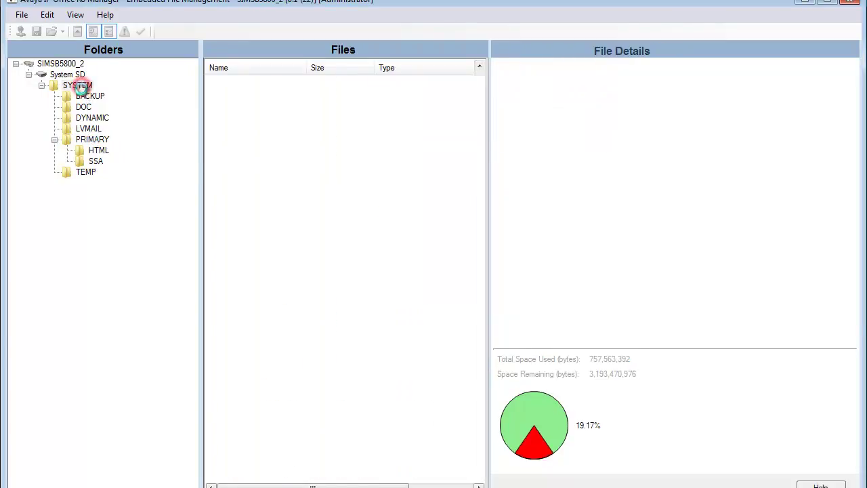
left_click(95, 140)
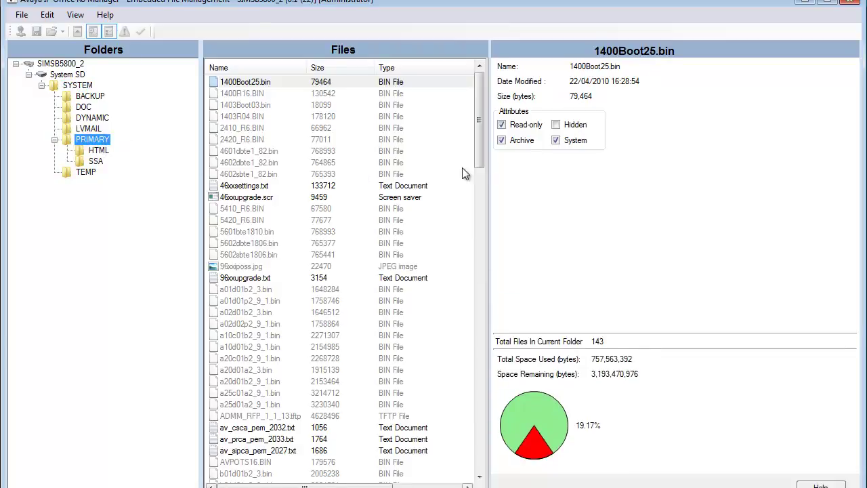
left_click_drag(480, 158, 506, 467)
left_click_drag(479, 420, 480, 119)
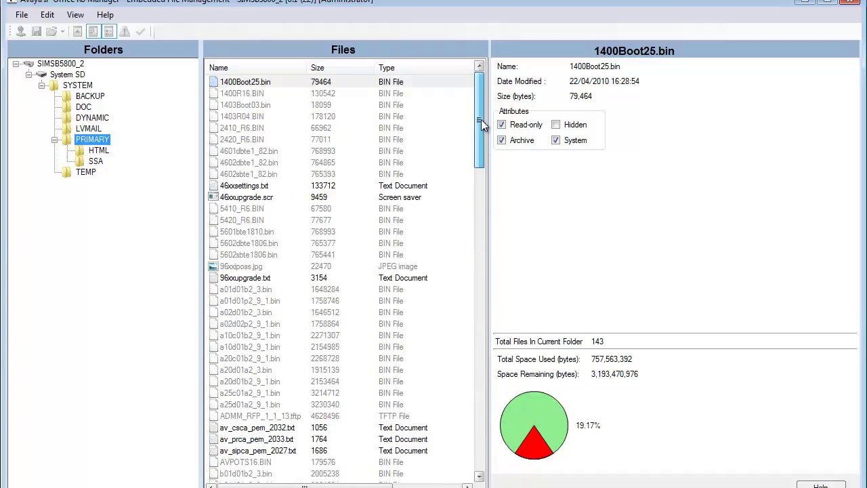
- Close the file-management connection and log back in to SIMSB5800_2 with the admin password
left_click(22, 15)
left_click(39, 46)
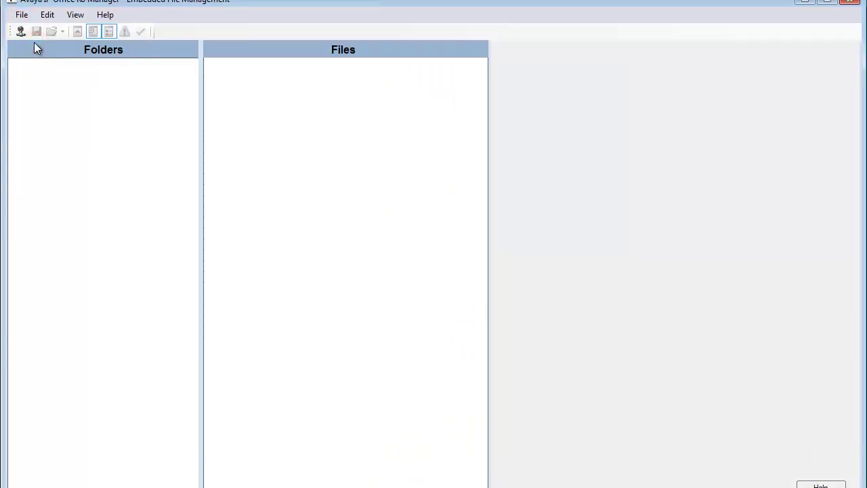
left_click(22, 35)
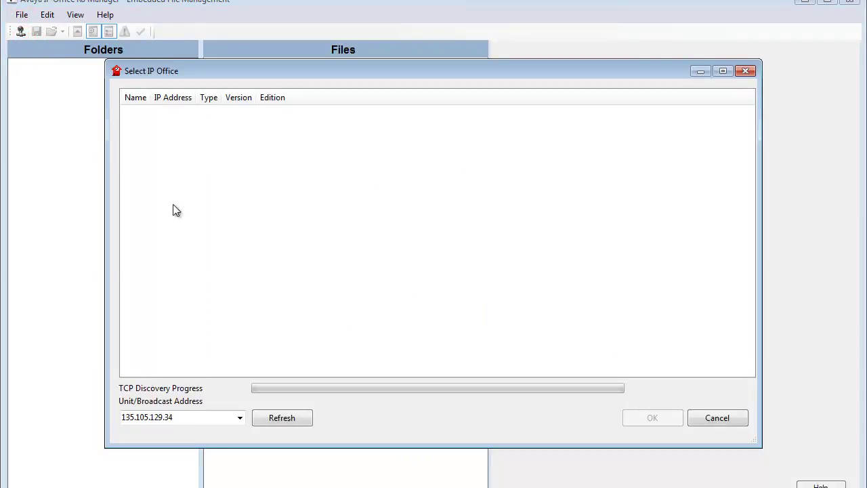
left_click(127, 126)
key("Tab")
key("Return")
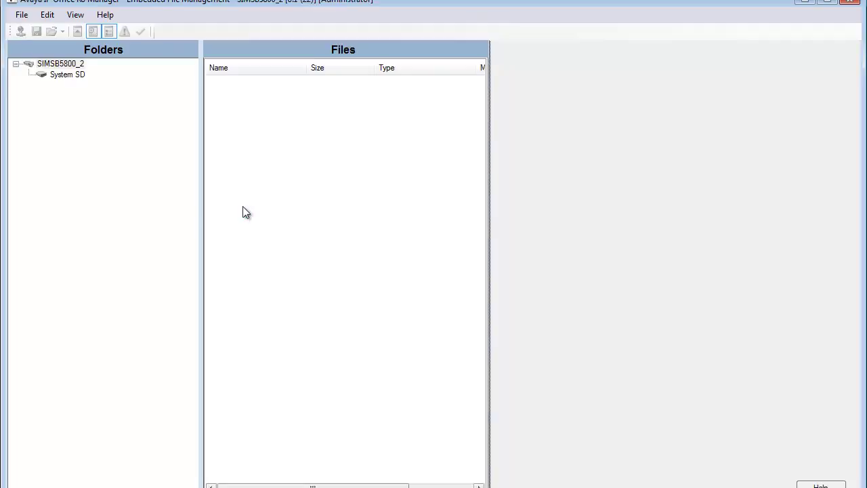
- Expand System SD > SYSTEM > PRIMARY and scroll the 144-file list to find PLDSkeys.xml
left_click(66, 76)
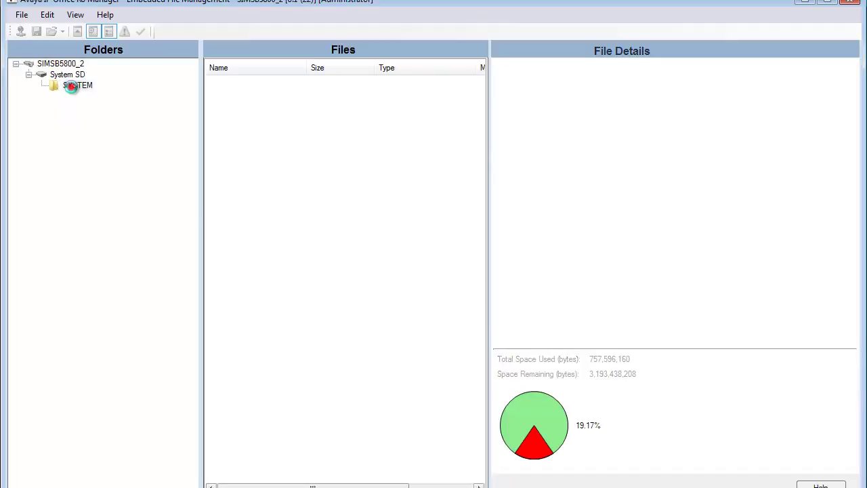
left_click(75, 86)
left_click(95, 140)
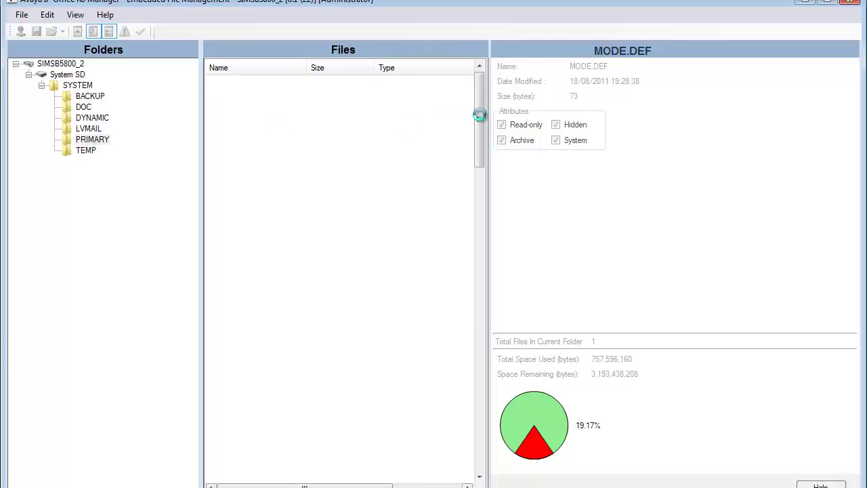
left_click_drag(479, 115, 482, 392)
- Check the PLDSkeys.xml details and select the wlm license XML in the Manager program folder
left_click(243, 359)
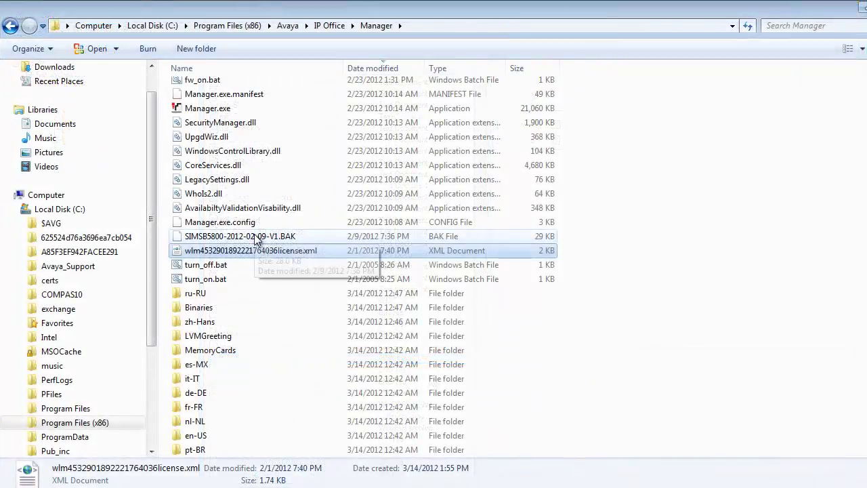
left_click(257, 252)
- Open the wlm license XML in Internet Explorer to read its Branch Gateway feature values
double_click(256, 251)
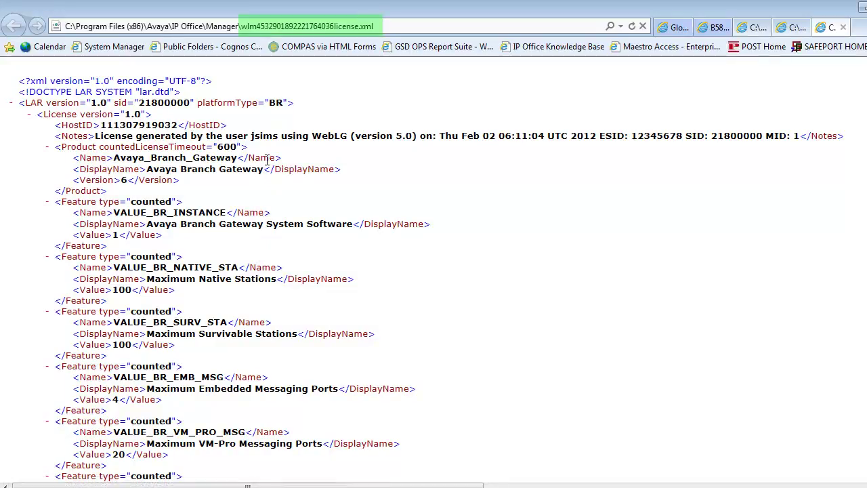
left_click(233, 122)
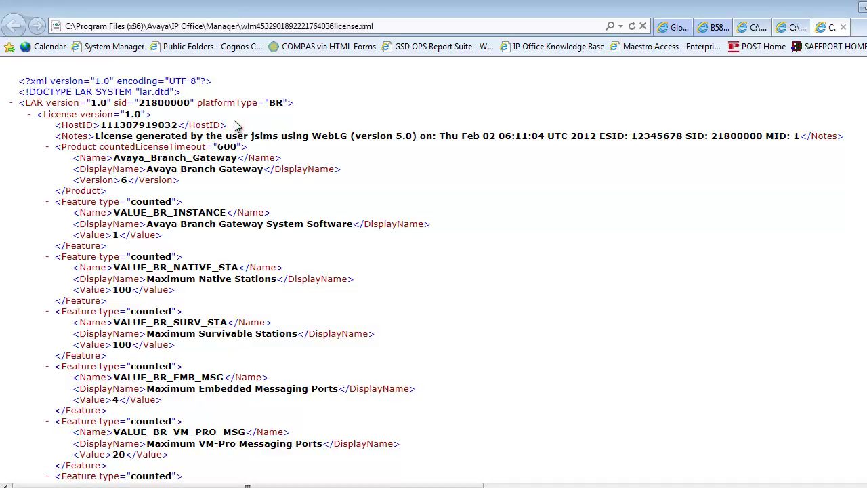